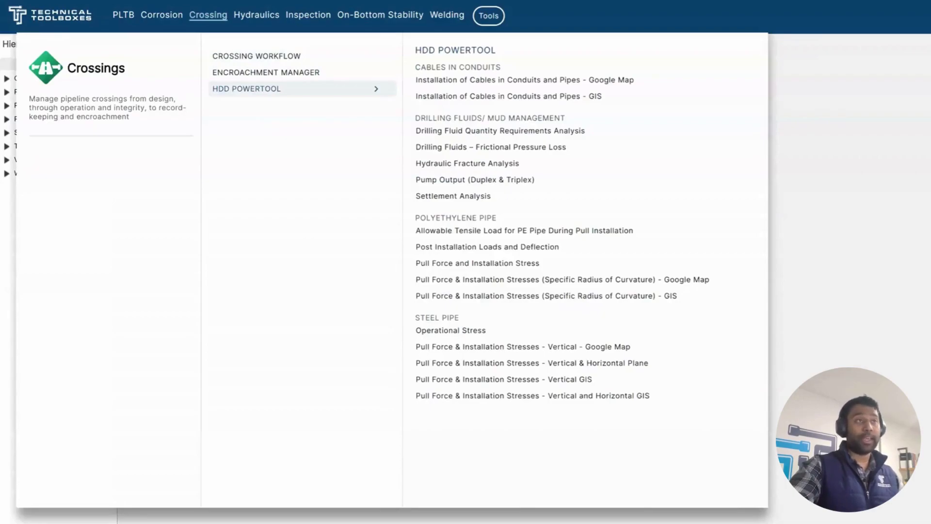
key("Right")
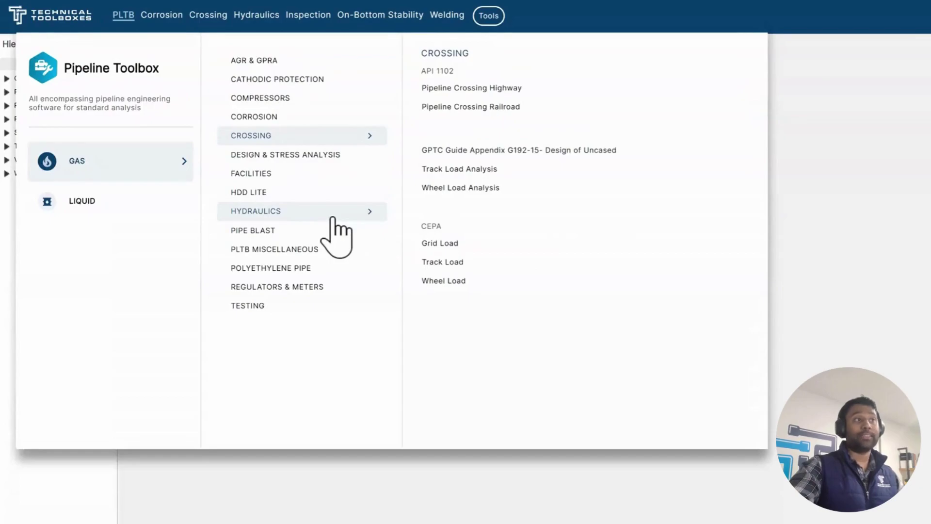
mouse_move(209, 21)
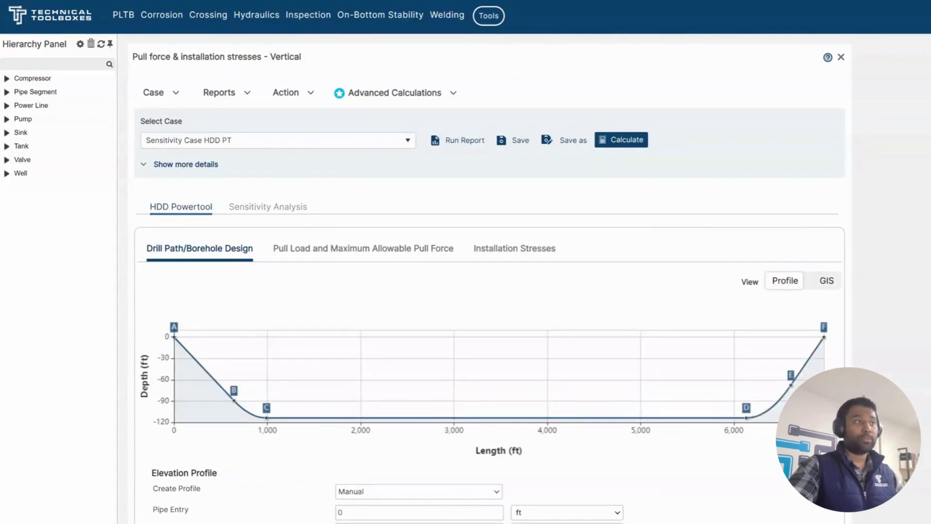
left_click(391, 93)
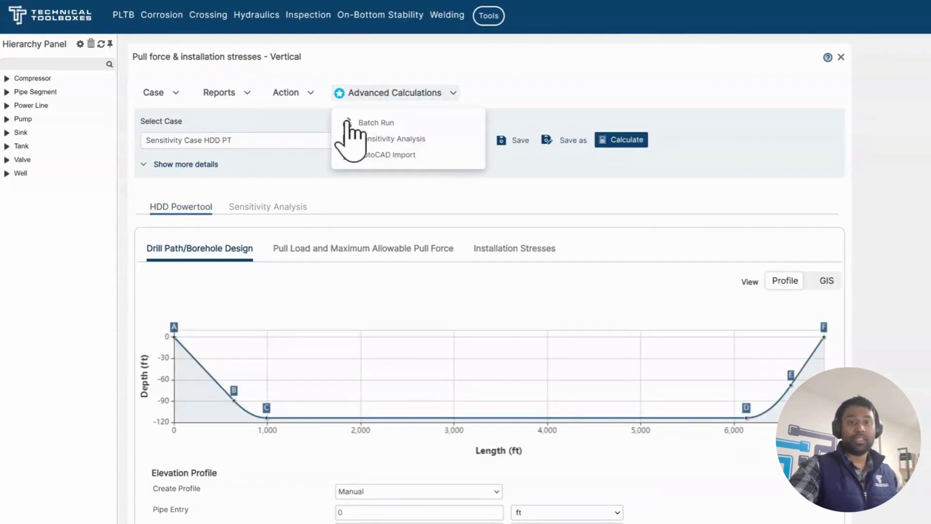
left_click(404, 215)
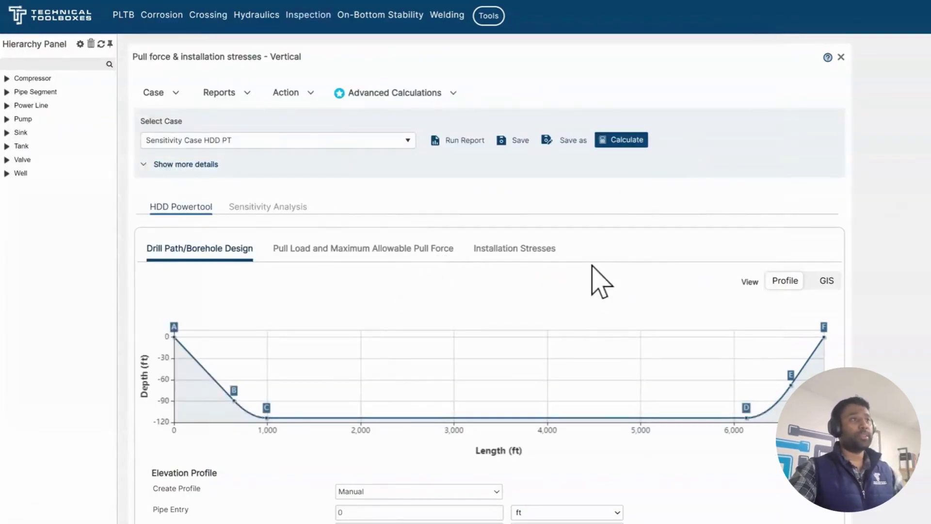
scroll(592, 272, "down", 1)
scroll(602, 303, "down", 6)
scroll(370, 225, "up", 7)
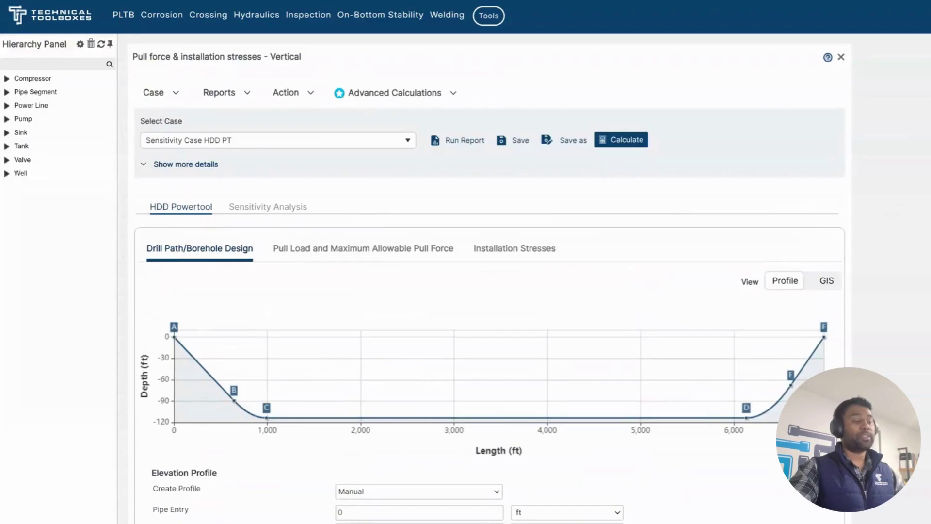
left_click(264, 208)
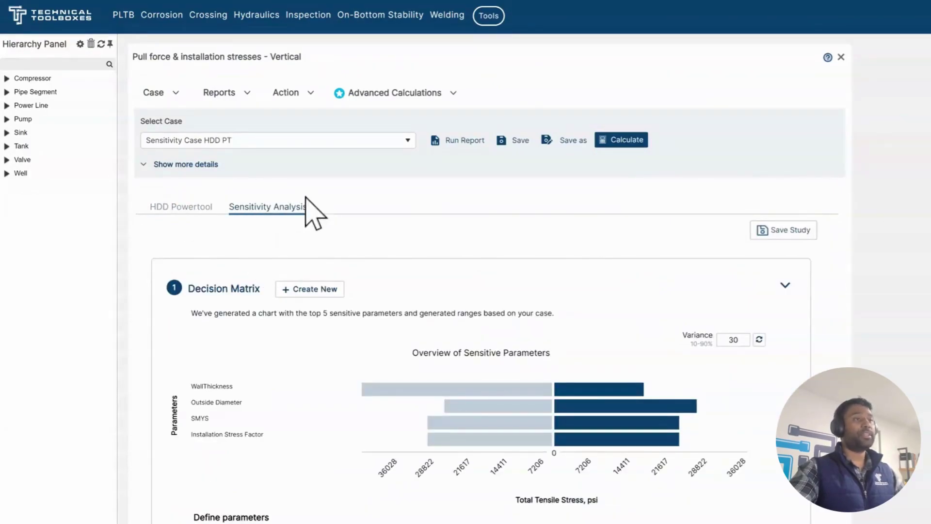
Return to the HDD Powertool view and load the case "TTB #1 Steel Pipe Straight".
left_click(178, 208)
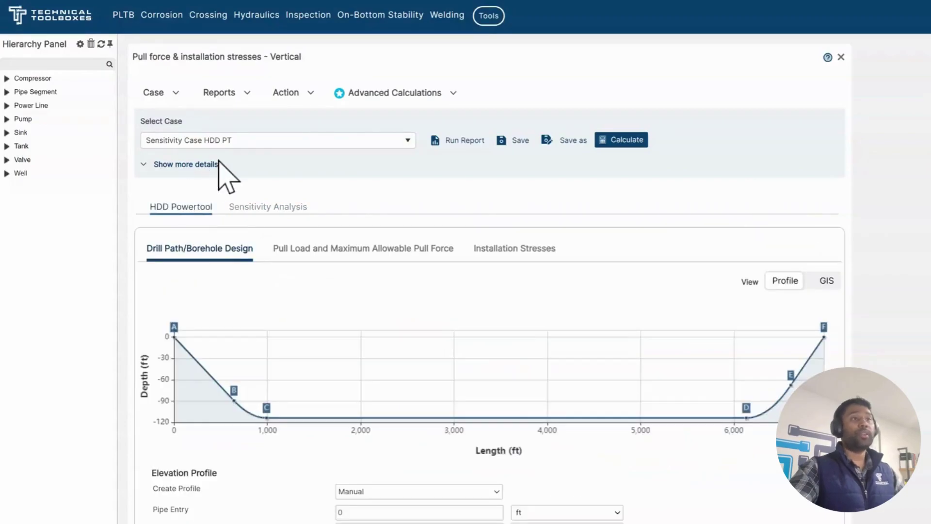
left_click(203, 141)
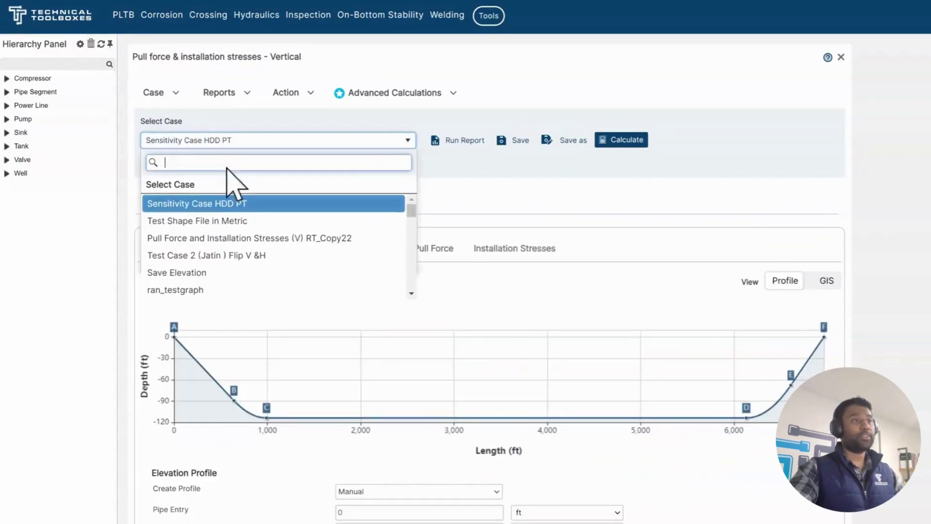
scroll(216, 245, "down", 10)
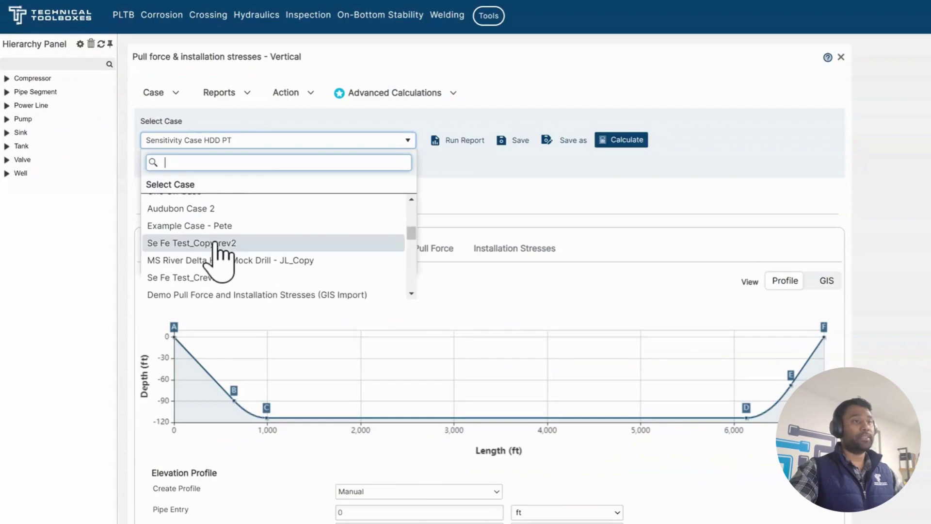
scroll(216, 257, "down", 1)
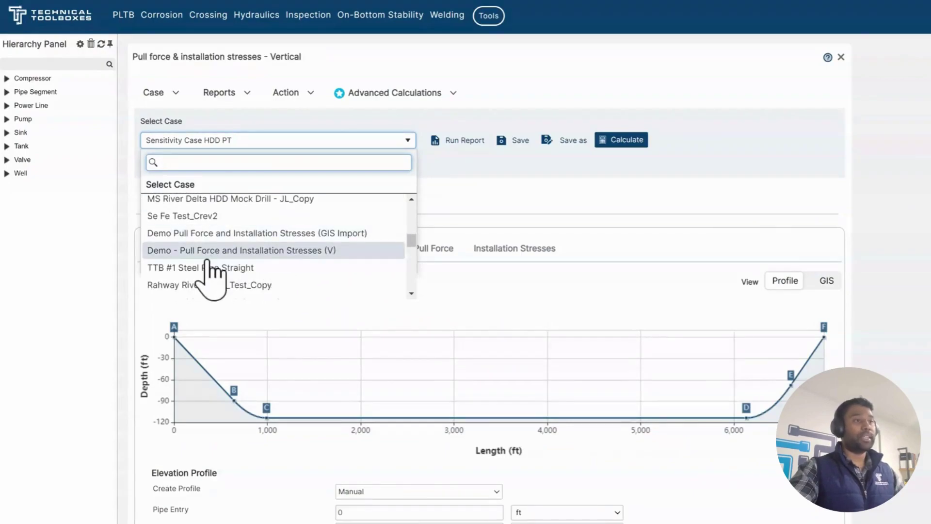
left_click(283, 268)
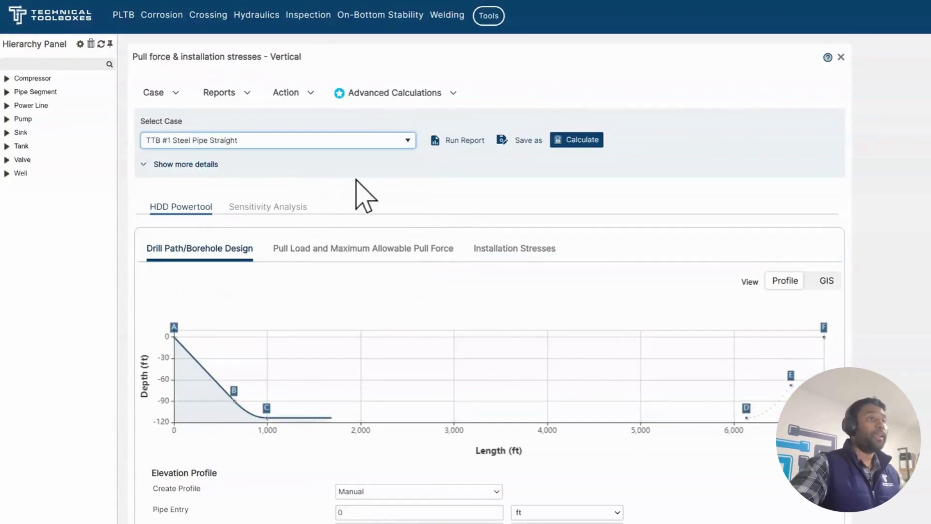
Review the case's borehole sections, then its inputs and results for pull load and maximum allowable pull force.
scroll(257, 247, "down", 2)
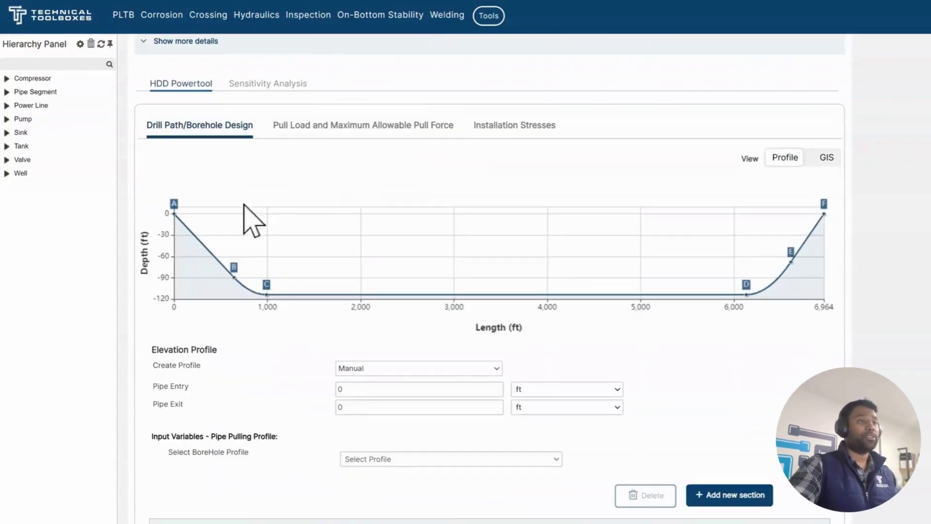
scroll(357, 297, "down", 7)
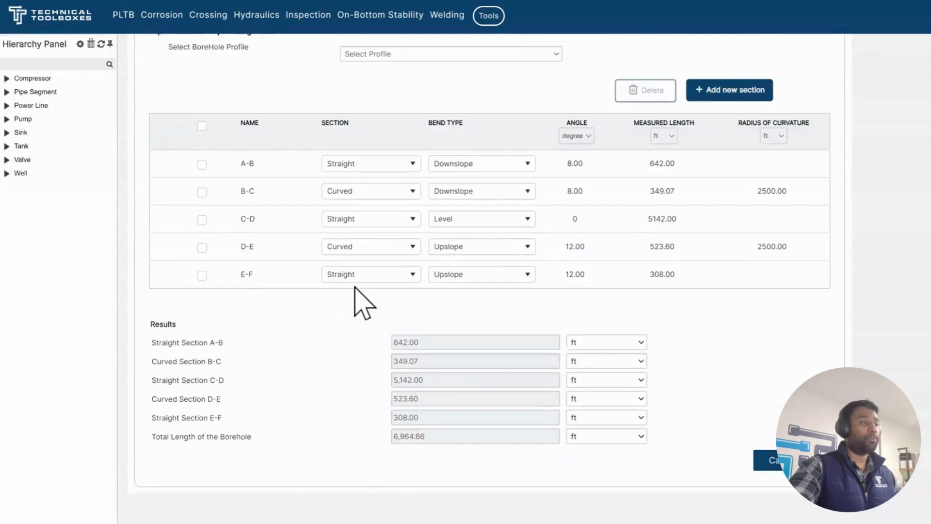
scroll(315, 242, "up", 6)
left_click(338, 104)
scroll(369, 106, "up", 3)
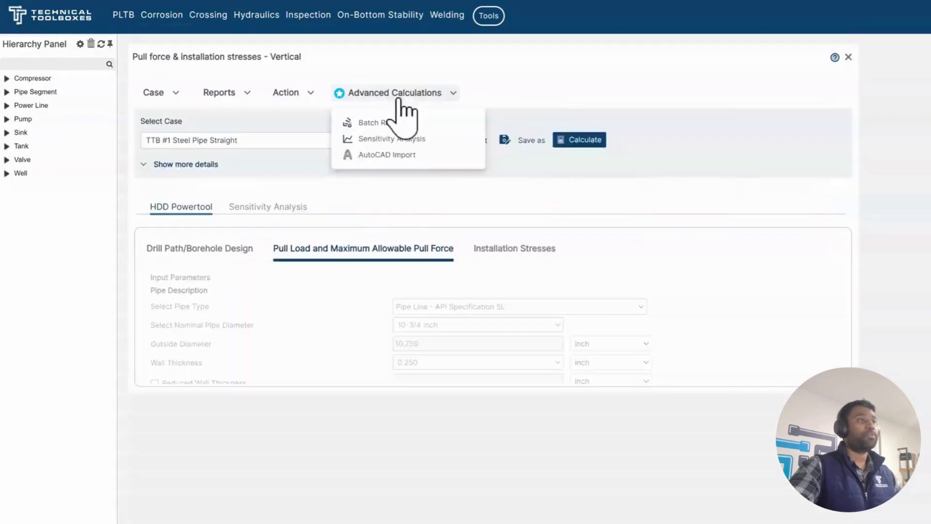
scroll(436, 257, "down", 2)
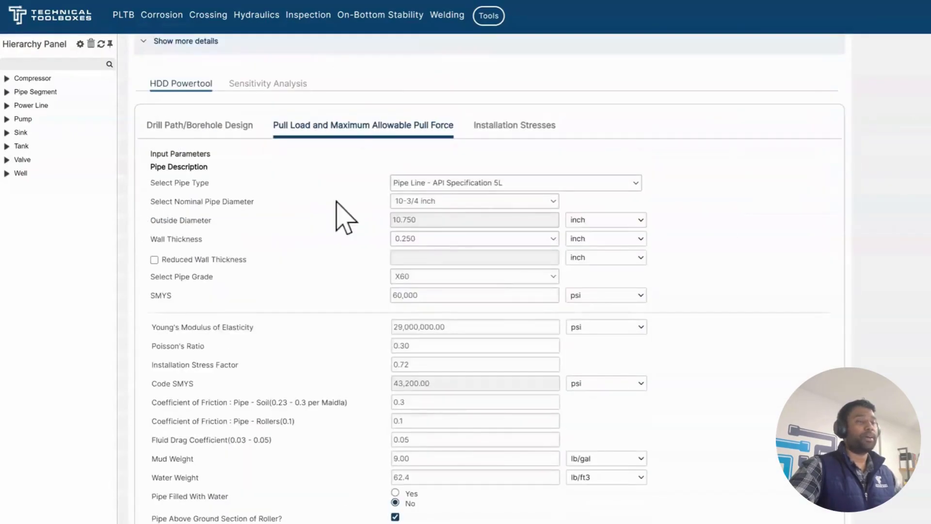
scroll(337, 315, "down", 4)
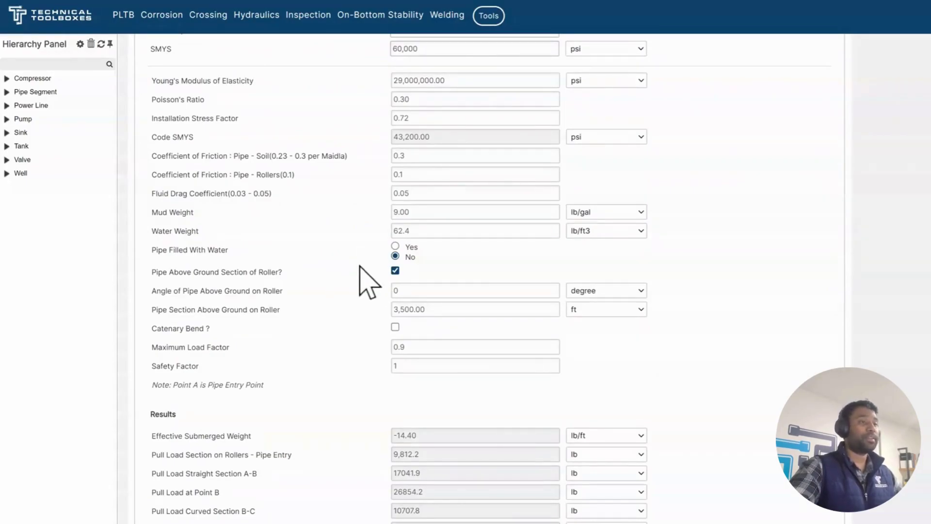
scroll(347, 288, "down", 3)
scroll(378, 310, "down", 4)
scroll(525, 322, "up", 6)
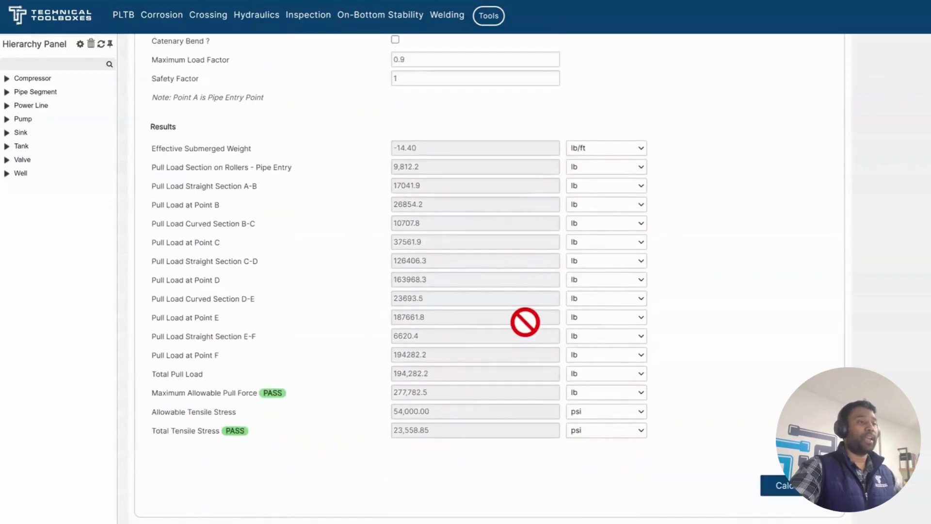
scroll(473, 260, "up", 8)
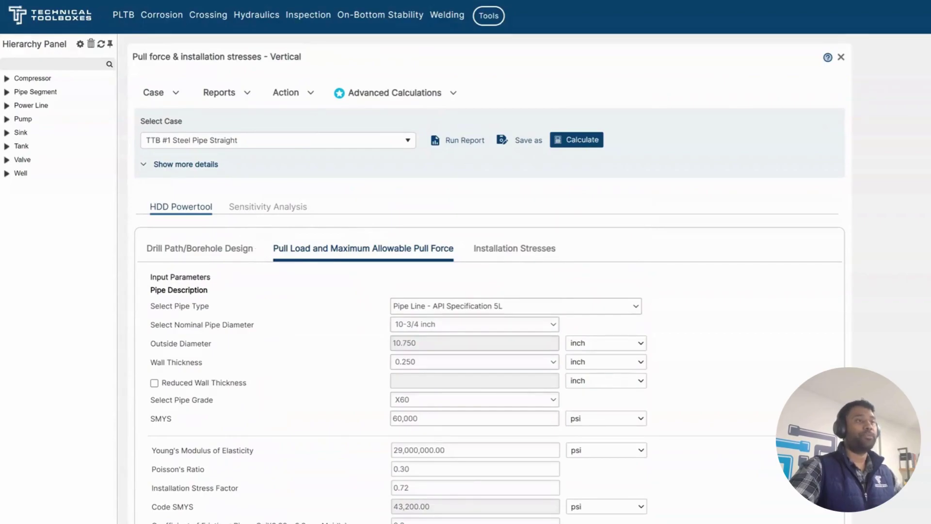
Create a sensitivity analysis for the loaded case using the Automated method.
left_click(247, 206)
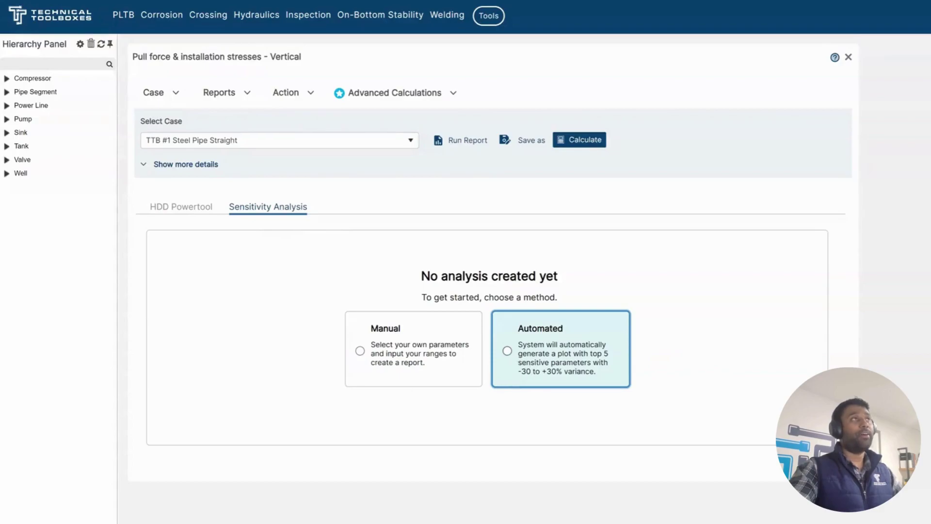
left_click(507, 351)
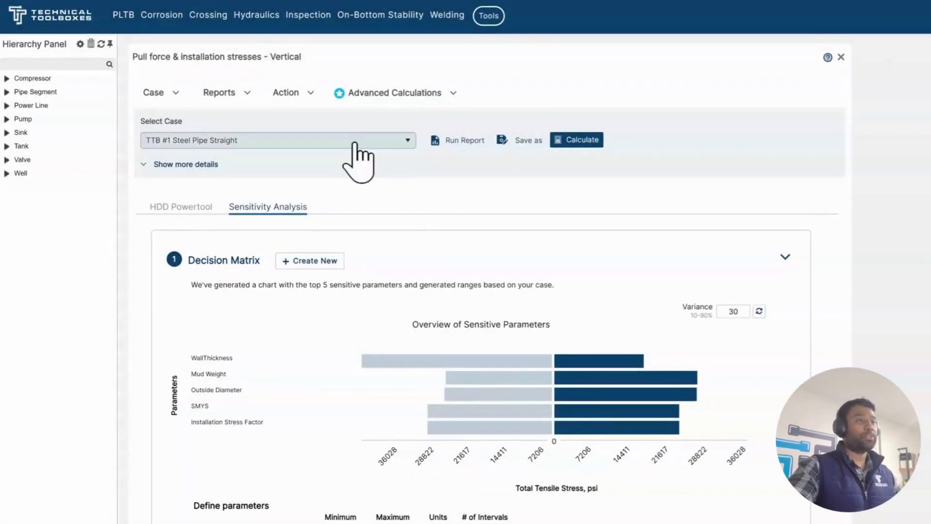
Examine the case's pipe description inputs and installation stresses, and return to the sensitivity analysis to check the variance setting.
left_click(181, 207)
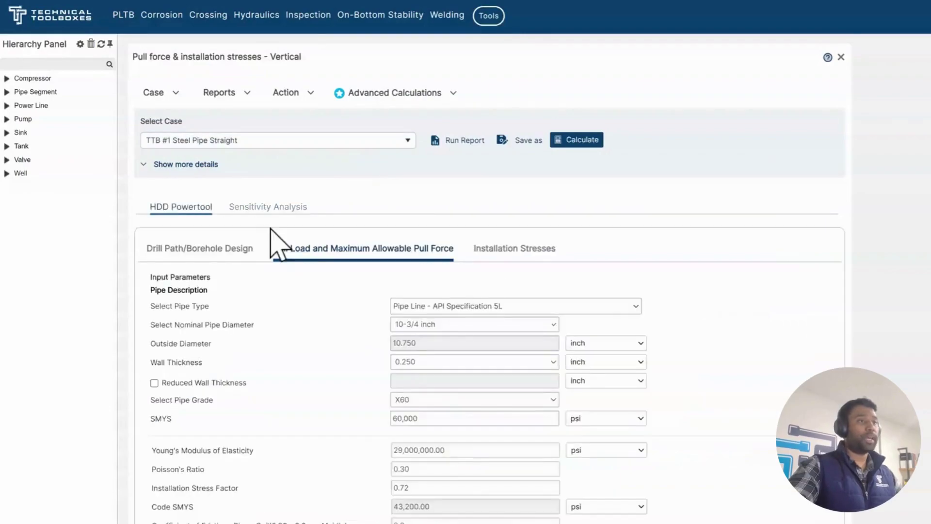
scroll(307, 285, "down", 3)
left_click_drag(251, 262, 150, 263)
left_click(279, 286)
left_click_drag(253, 263, 155, 263)
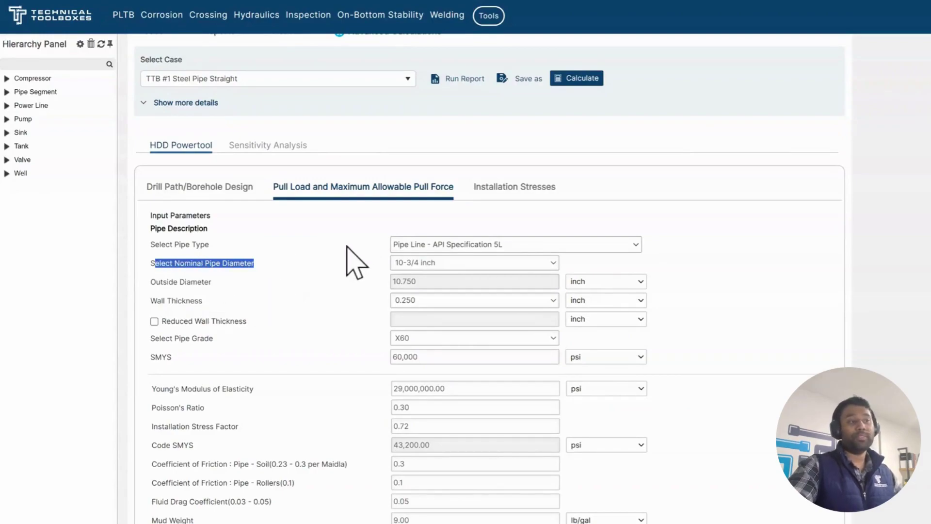
left_click(491, 194)
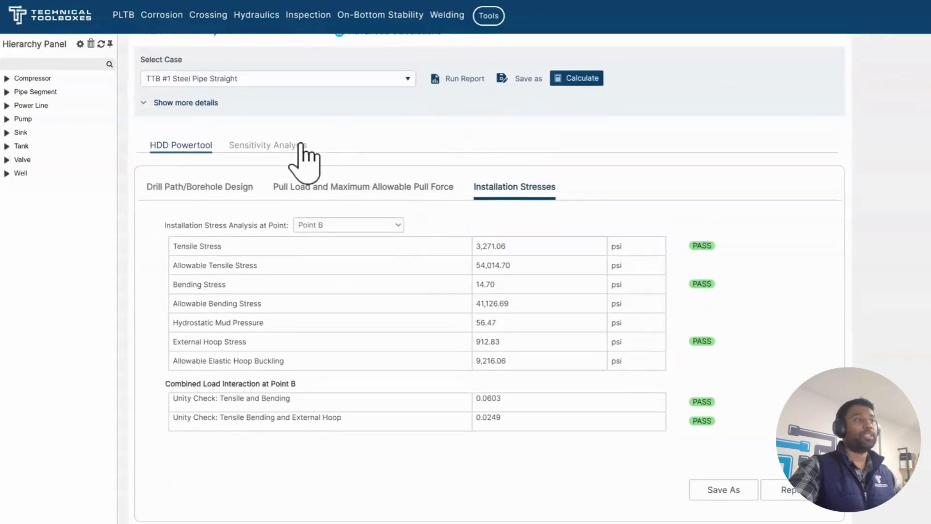
left_click(302, 145)
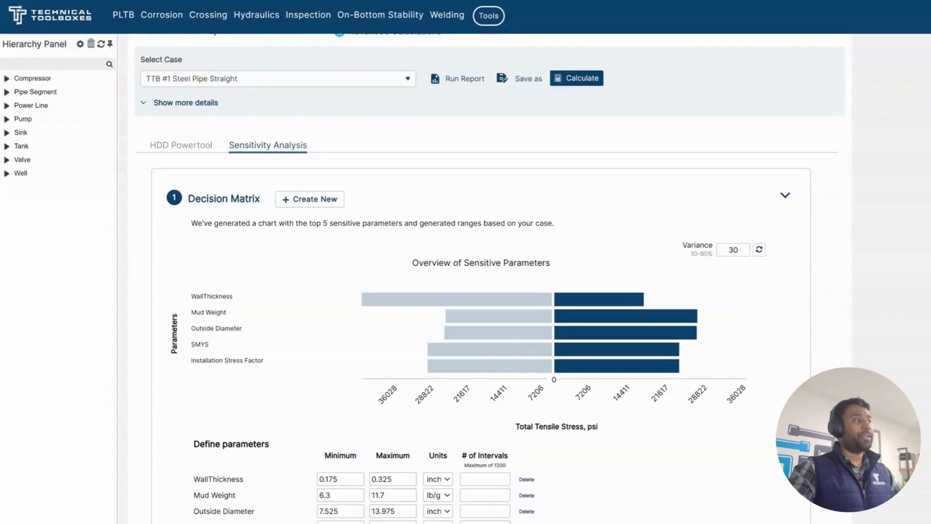
double_click(733, 250)
left_click(731, 252)
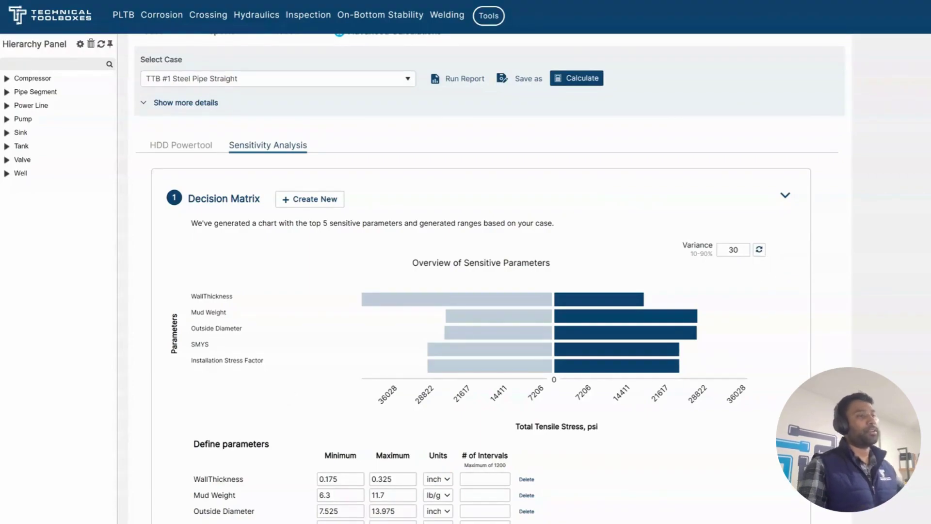
Replace the Mud Weight parameter with Safety Factor in the decision matrix.
scroll(665, 271, "down", 3)
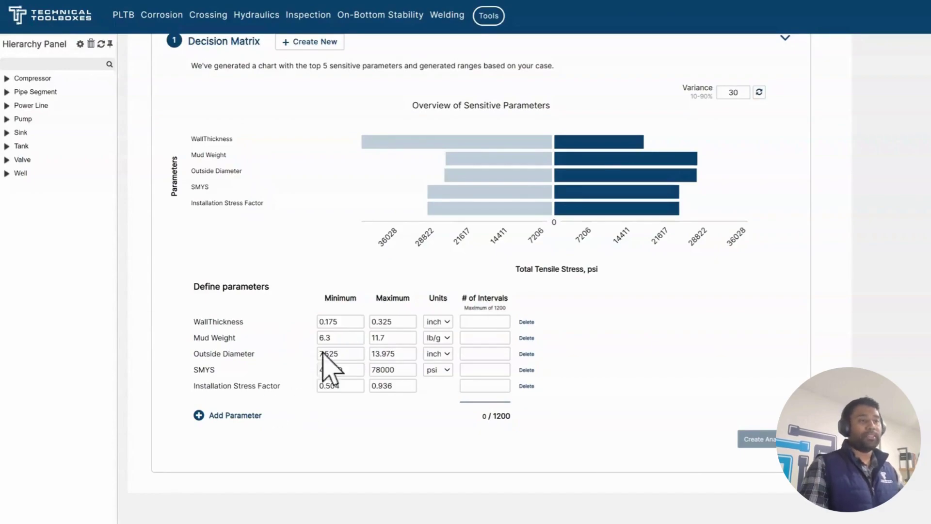
left_click(525, 338)
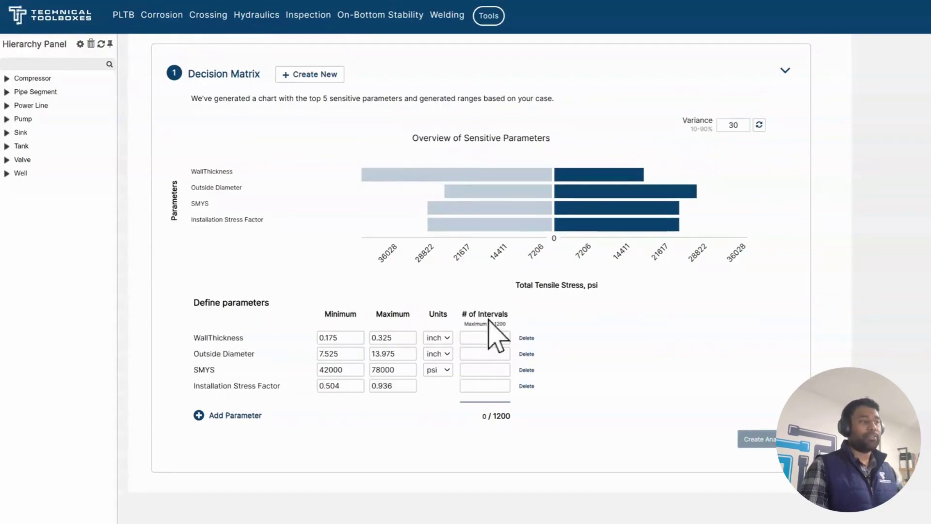
left_click(227, 416)
scroll(582, 291, "down", 1)
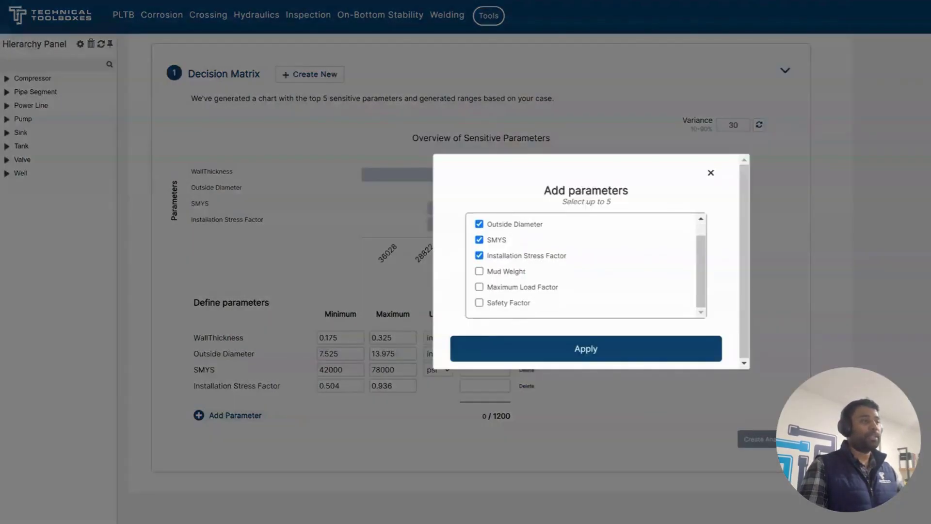
left_click(479, 302)
left_click(558, 353)
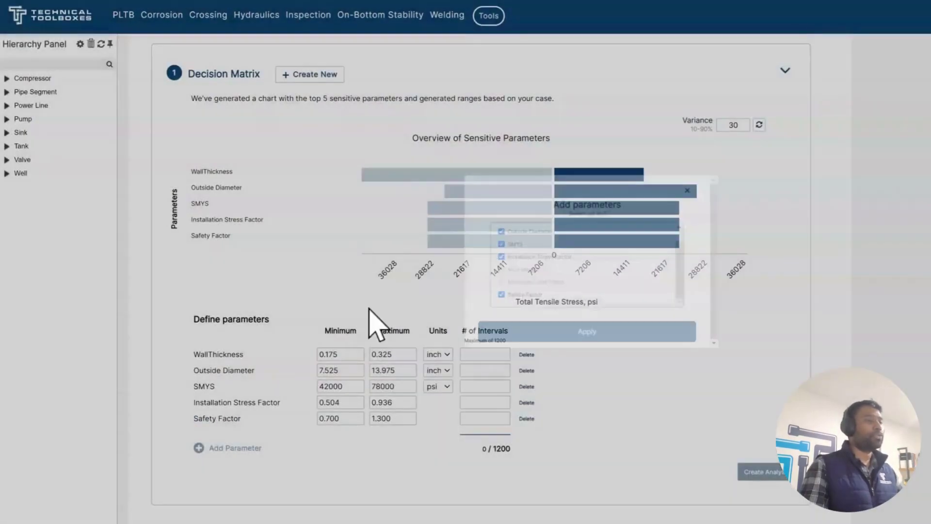
Review the defined parameter ranges and interval limit, and check them against the case's pipe description inputs.
scroll(463, 294, "down", 1)
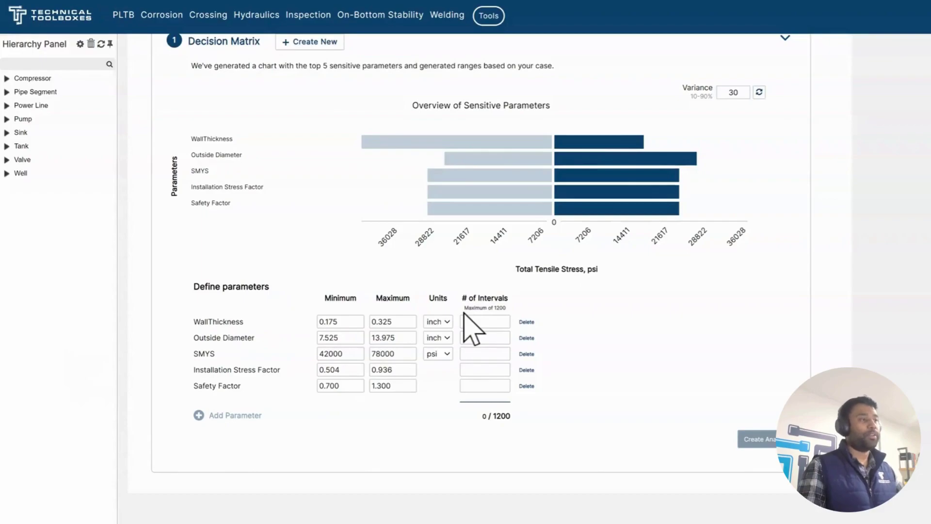
left_click_drag(513, 416, 506, 416)
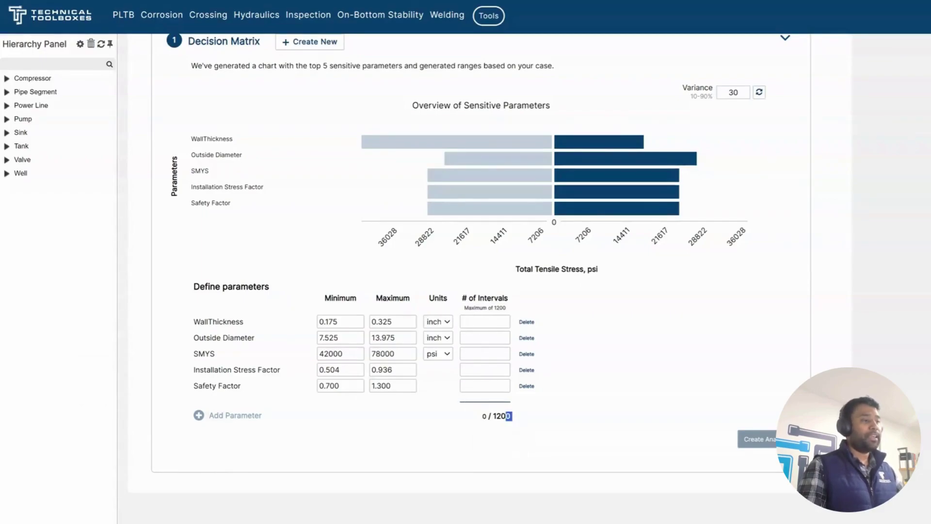
left_click(494, 427)
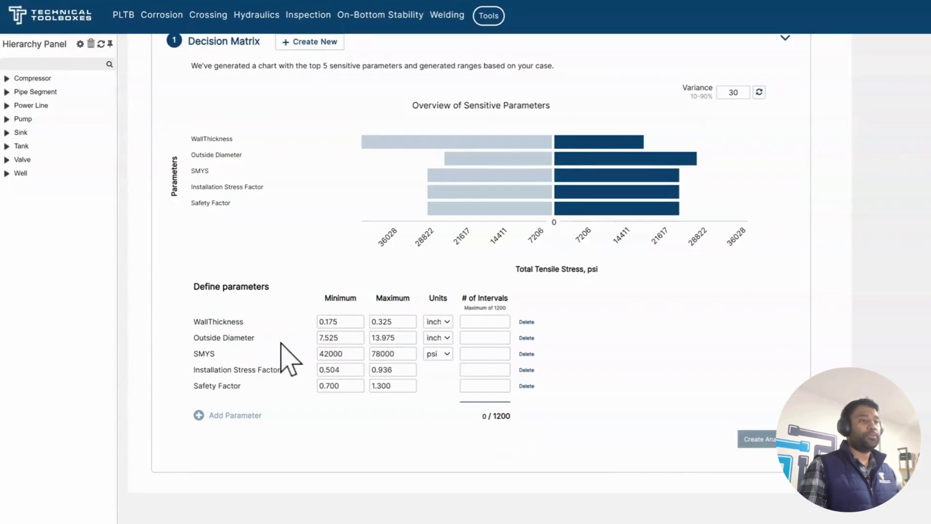
scroll(261, 346, "up", 3)
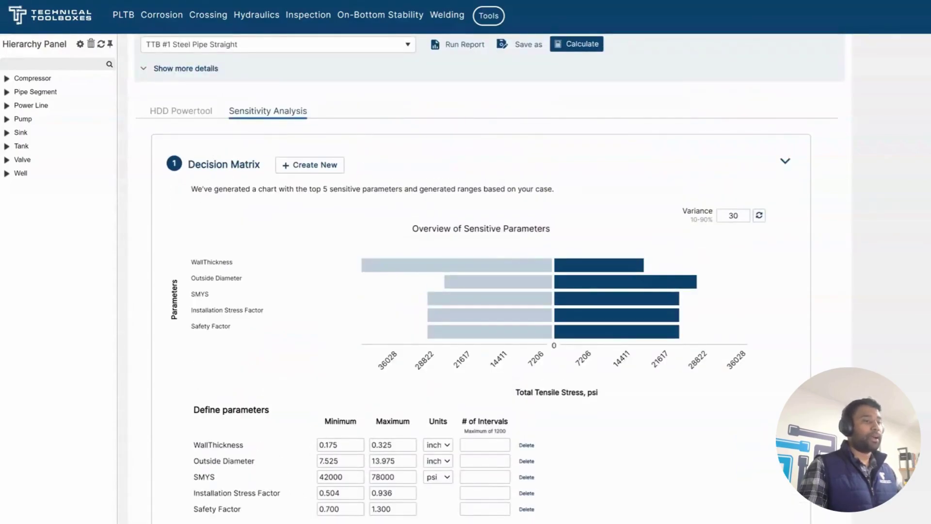
left_click_drag(264, 460, 193, 460)
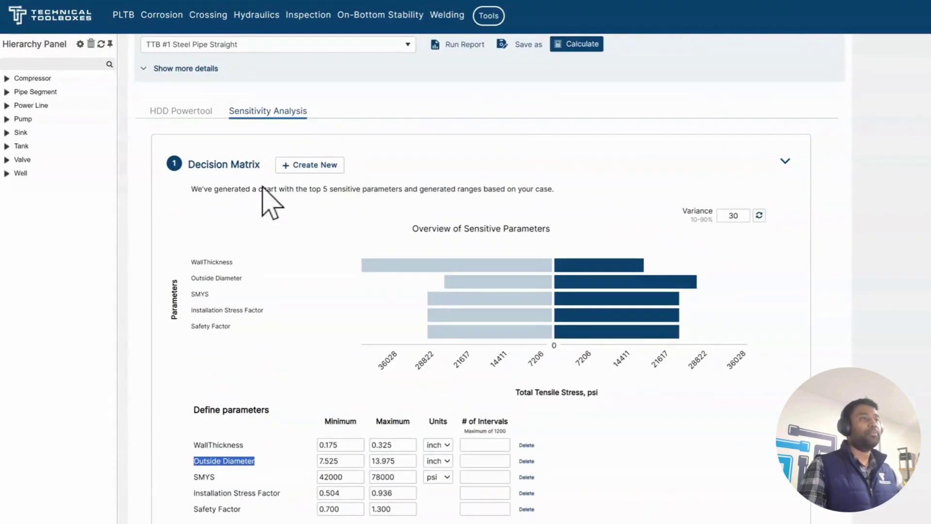
left_click(196, 113)
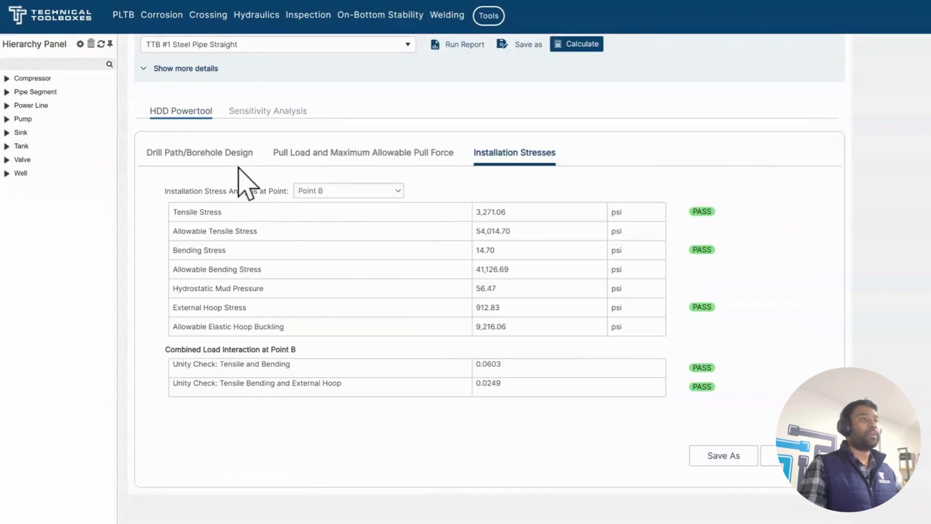
left_click(342, 160)
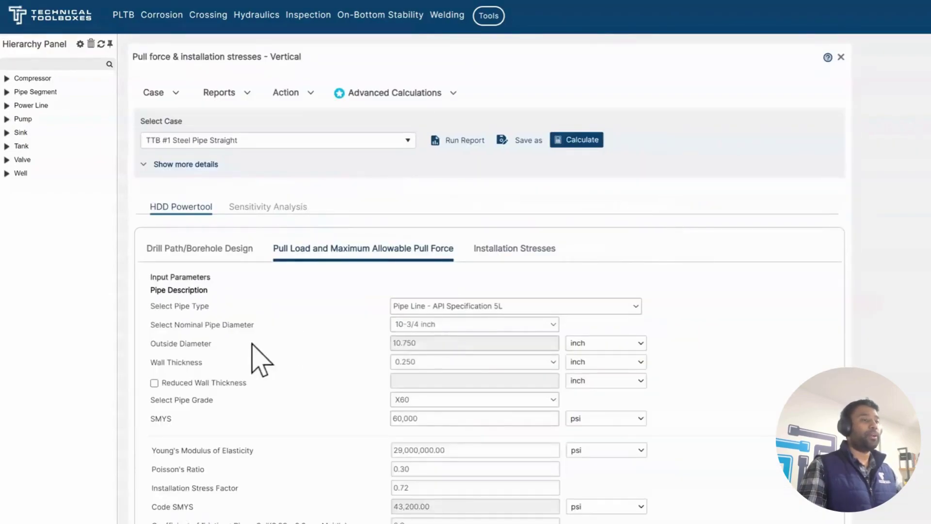
left_click(274, 208)
scroll(398, 363, "down", 5)
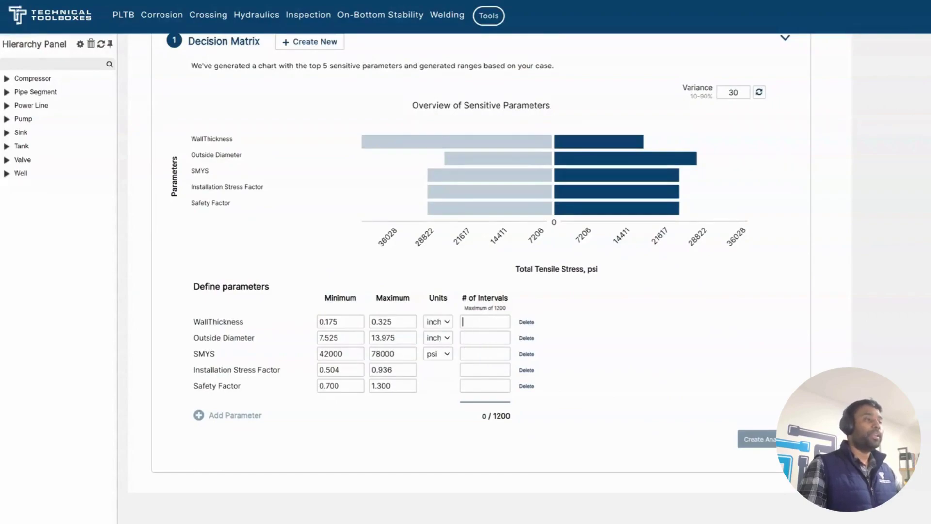
Set the intervals to 5 for WallThickness and Outside Diameter and 3 for the other three parameters, and generate the analysis.
left_click(485, 321)
type("5")
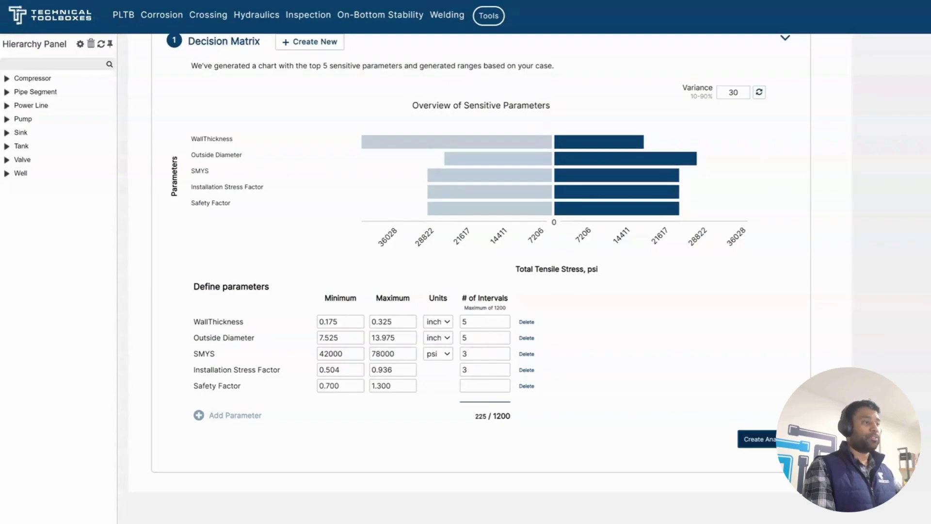
type("3")
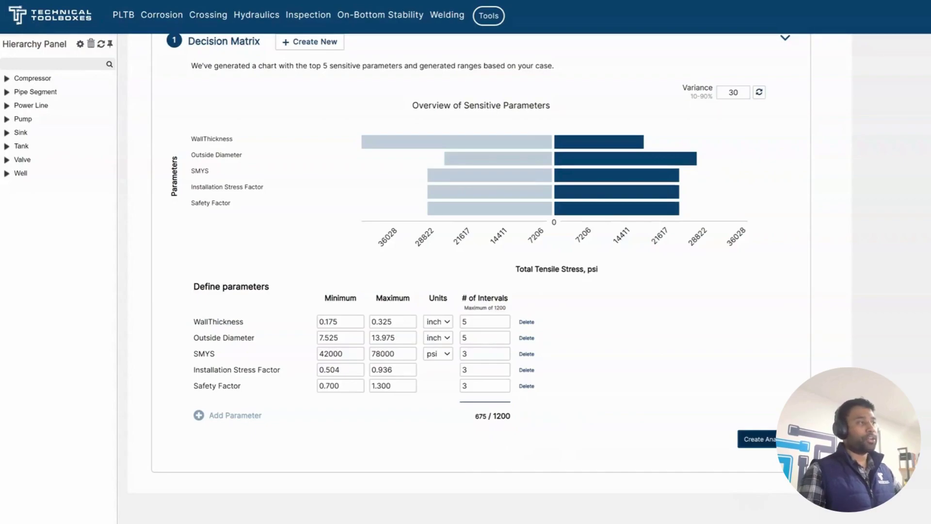
left_click(769, 444)
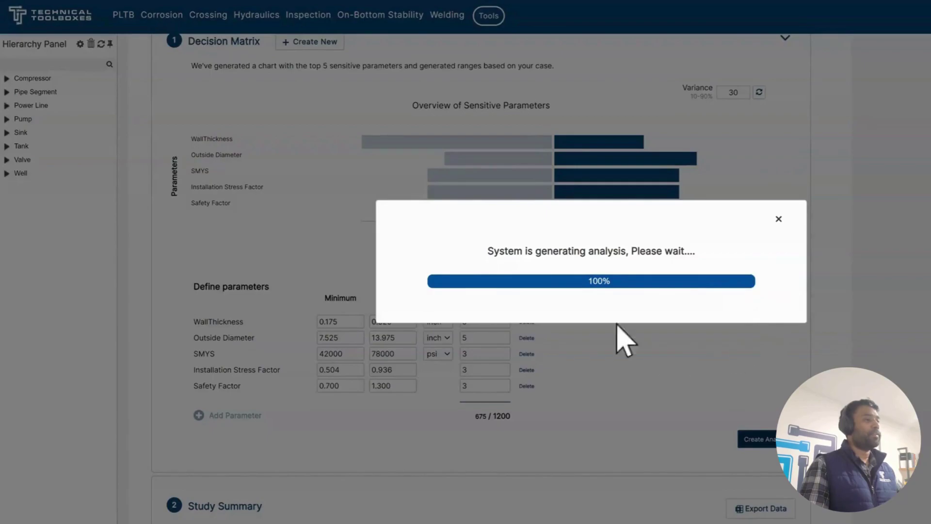
Review the generated study summary, heat map and study plot.
scroll(669, 266, "down", 5)
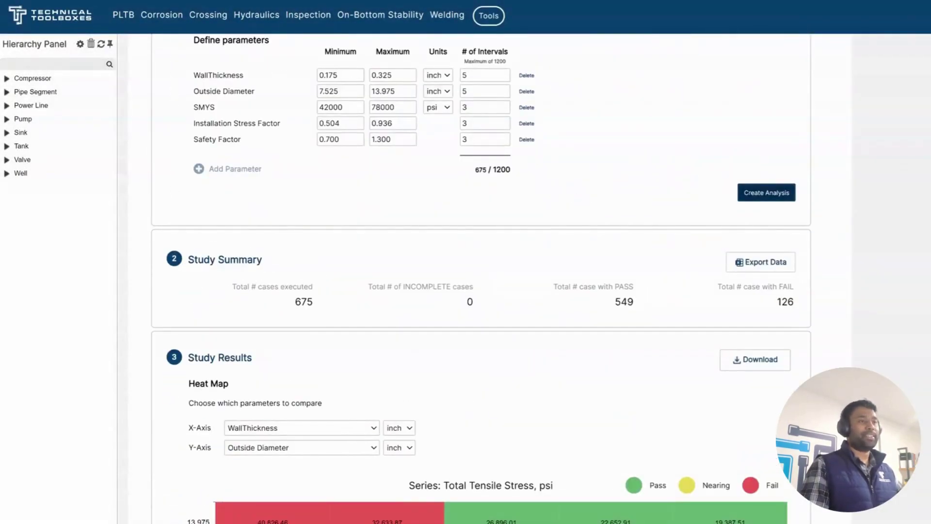
scroll(546, 297, "down", 3)
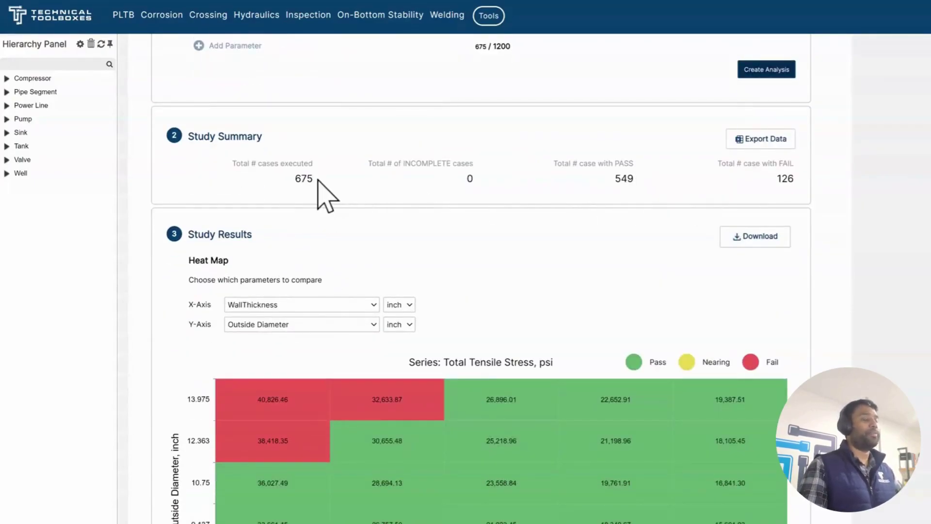
scroll(310, 214, "down", 1)
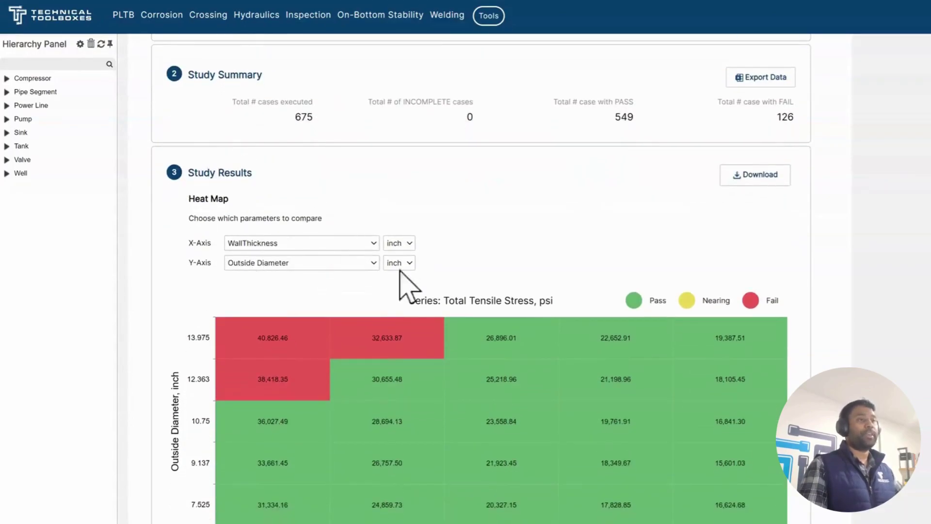
scroll(488, 322, "down", 7)
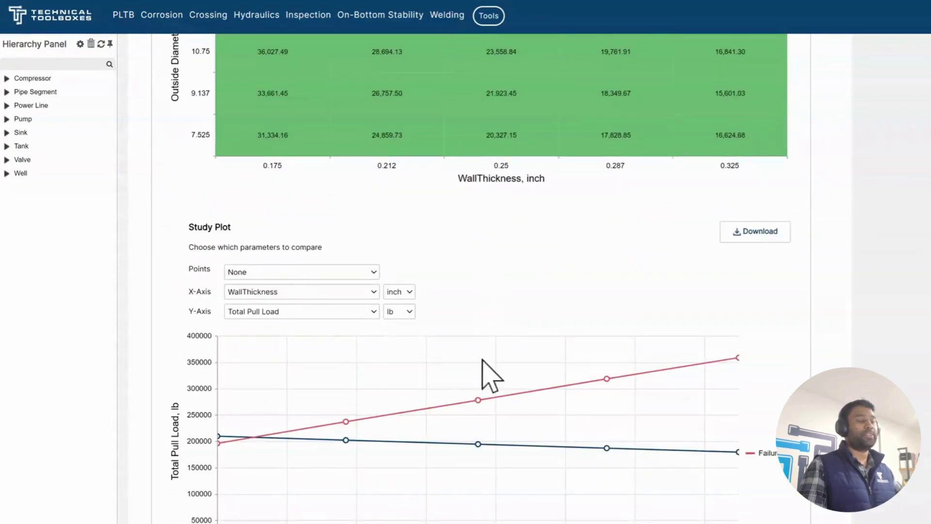
scroll(504, 374, "up", 9)
scroll(526, 372, "up", 11)
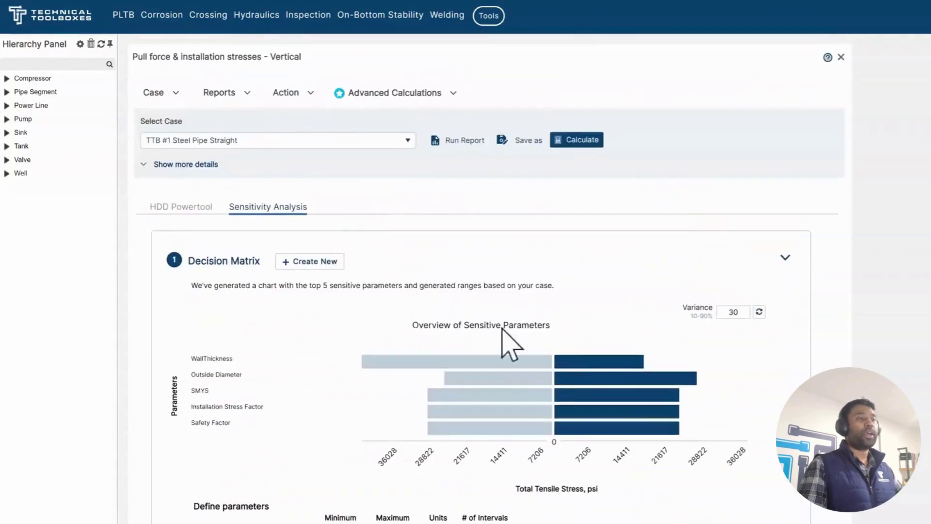
Load the case Sensitivity Case HDD PT and review its defined parameters and study summary.
left_click(282, 142)
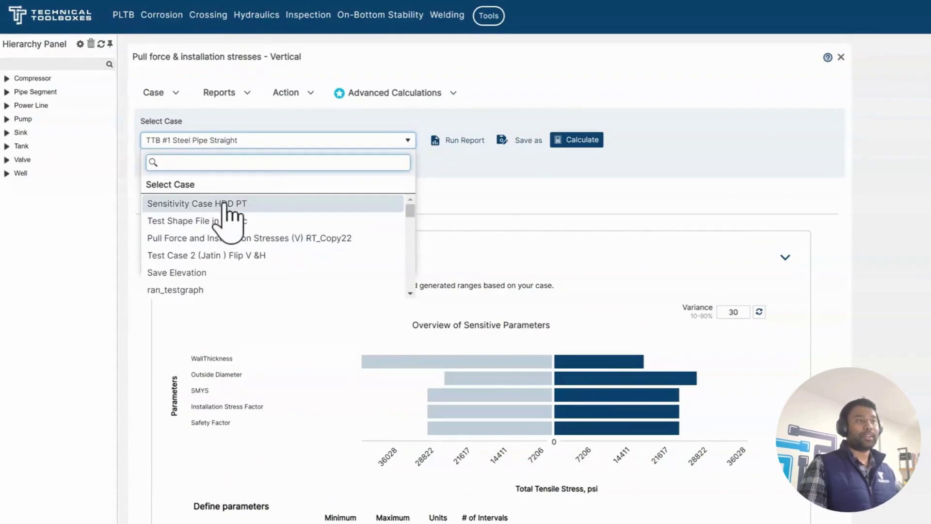
left_click(224, 204)
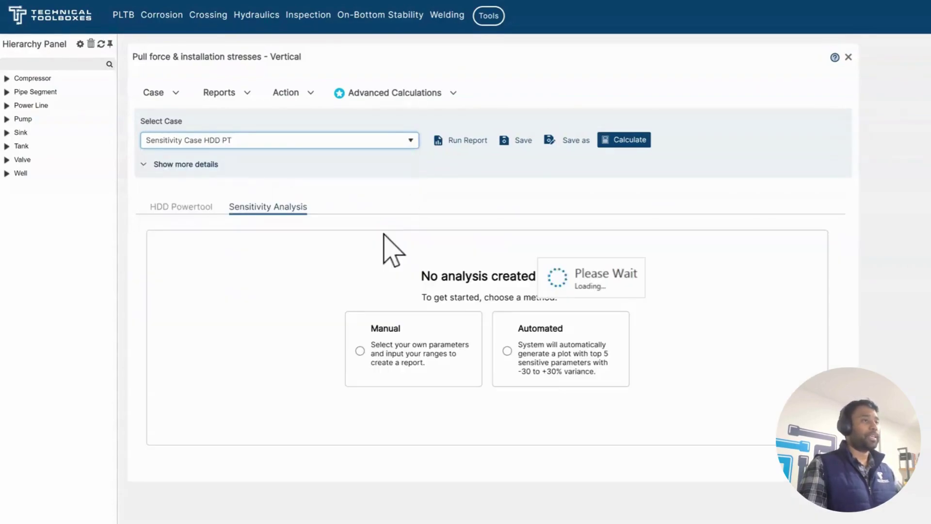
scroll(677, 257, "down", 12)
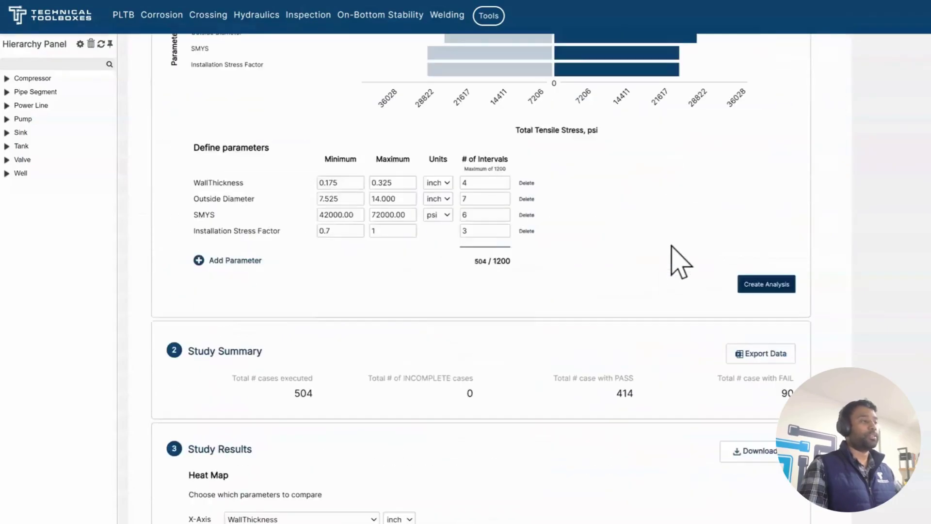
scroll(676, 262, "up", 1)
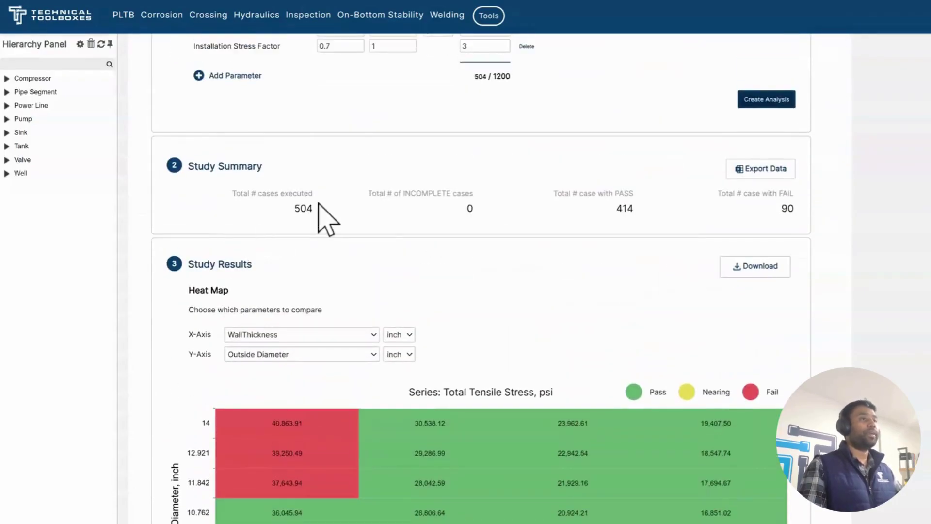
scroll(311, 213, "up", 3)
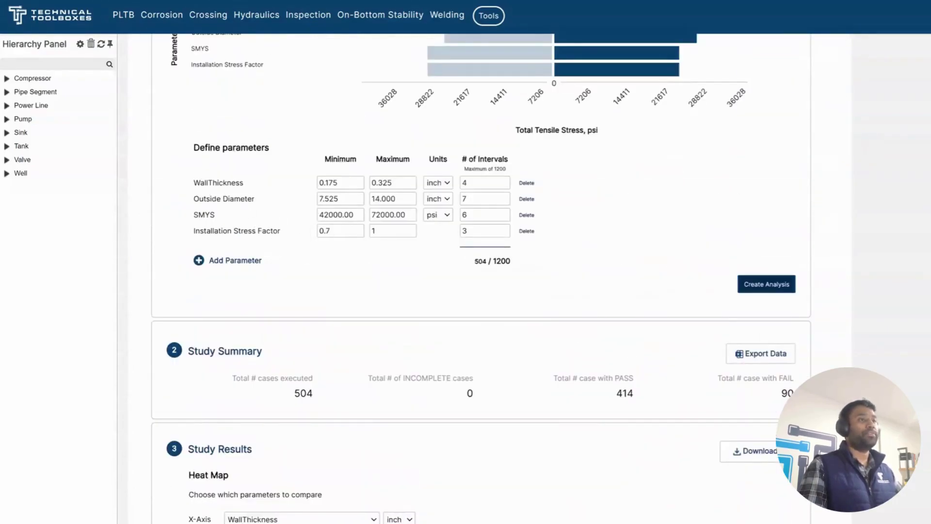
scroll(332, 322, "down", 2)
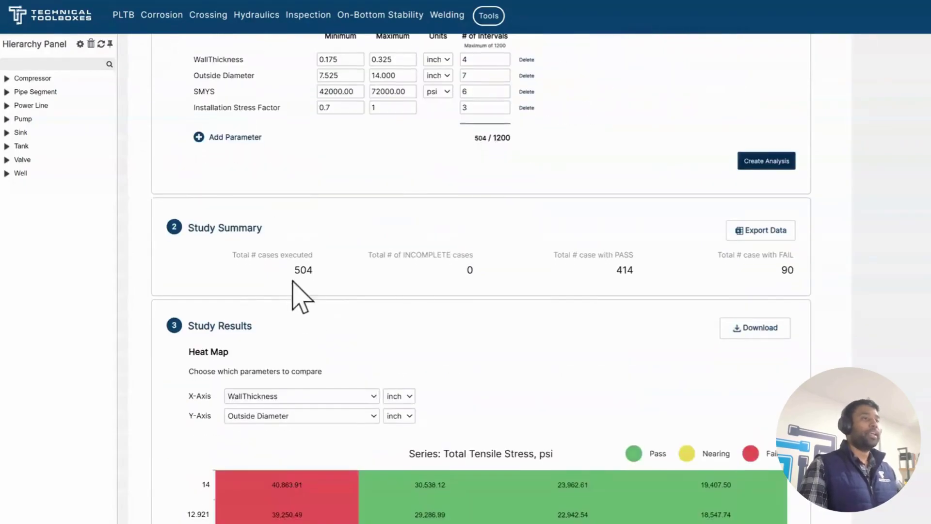
double_click(304, 270)
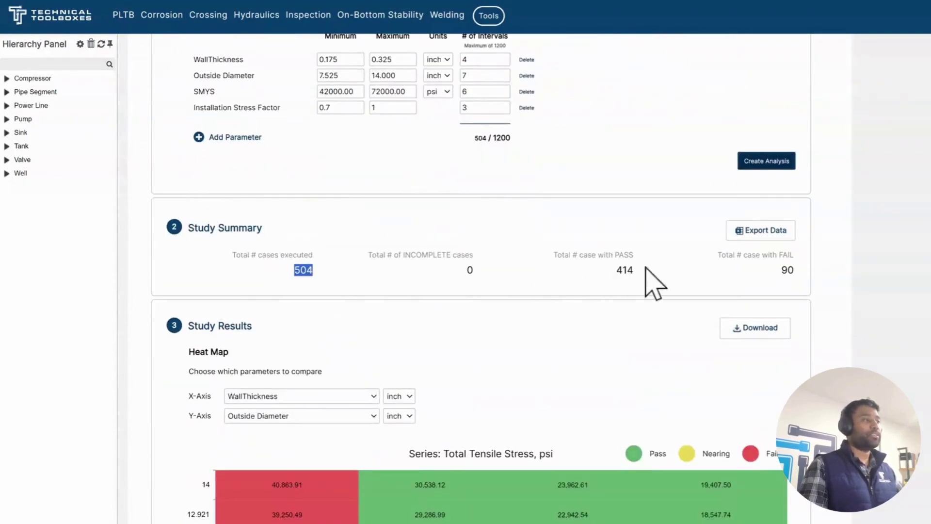
Set the heat map to compare Outside Diameter on the X-axis with SMYS on the Y-axis.
scroll(755, 277, "down", 3)
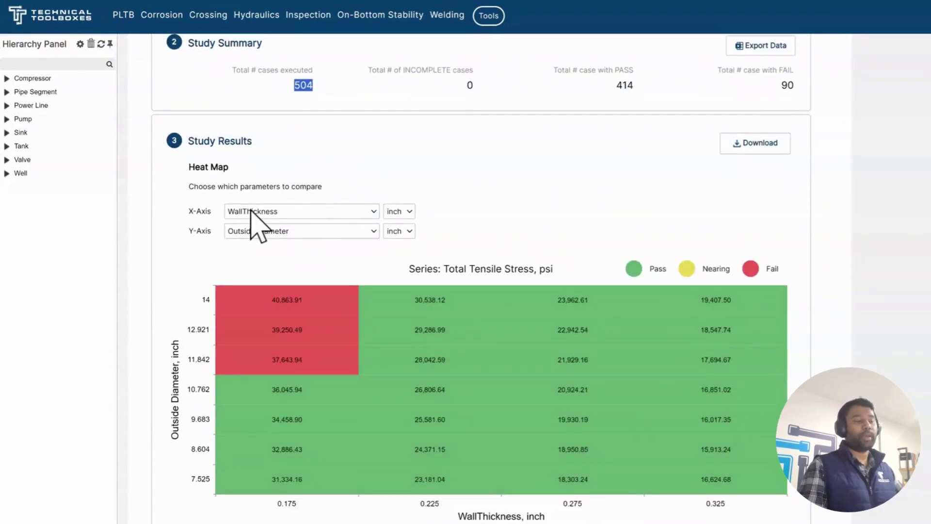
left_click(503, 202)
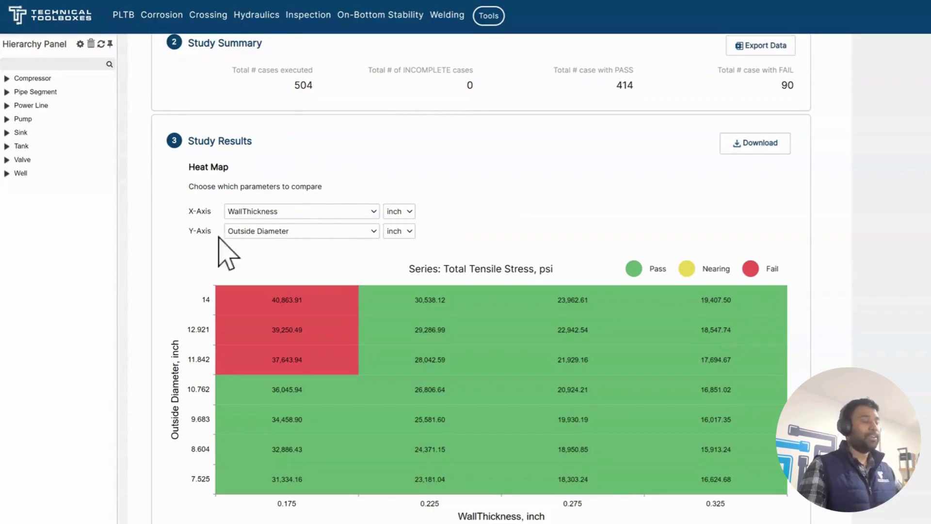
left_click(258, 242)
left_click(266, 211)
left_click(318, 226)
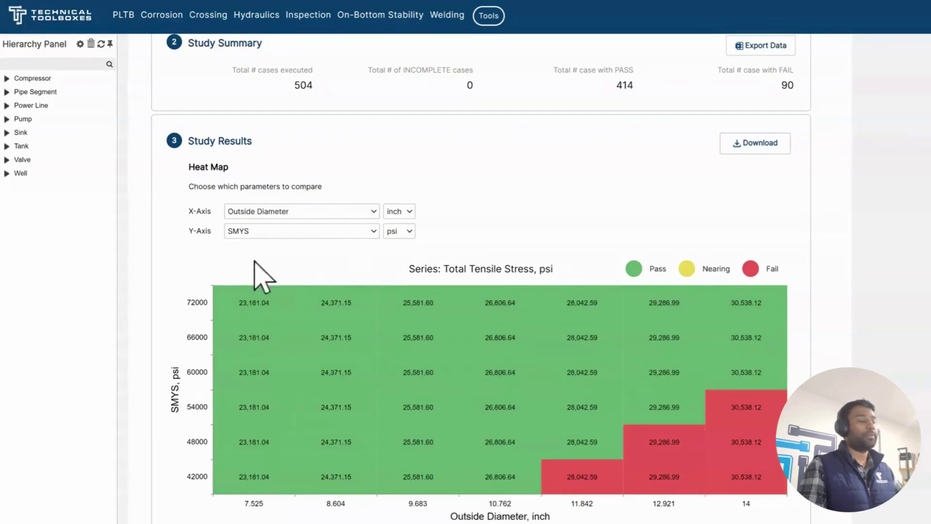
scroll(654, 318, "down", 3)
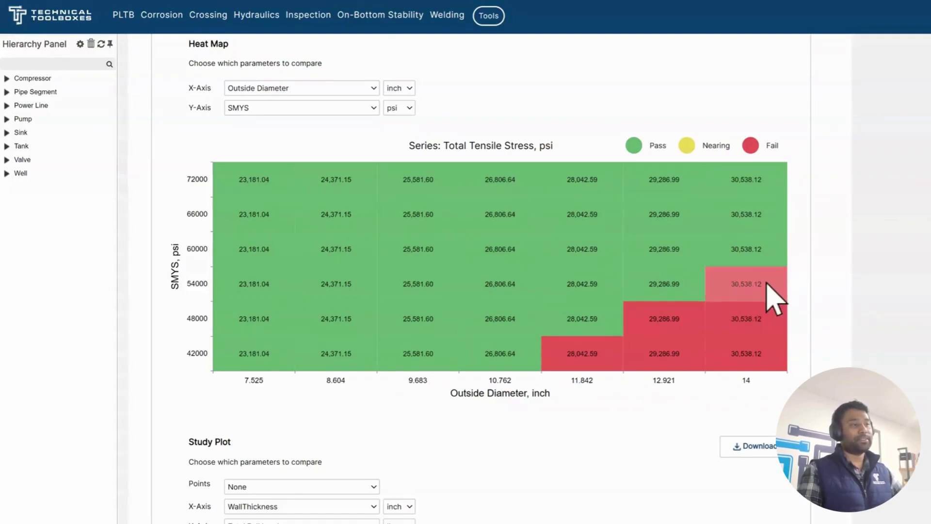
Set the study plot's X-axis to Outside Diameter and examine points on the Total Pull Load and failure curves.
scroll(780, 293, "down", 5)
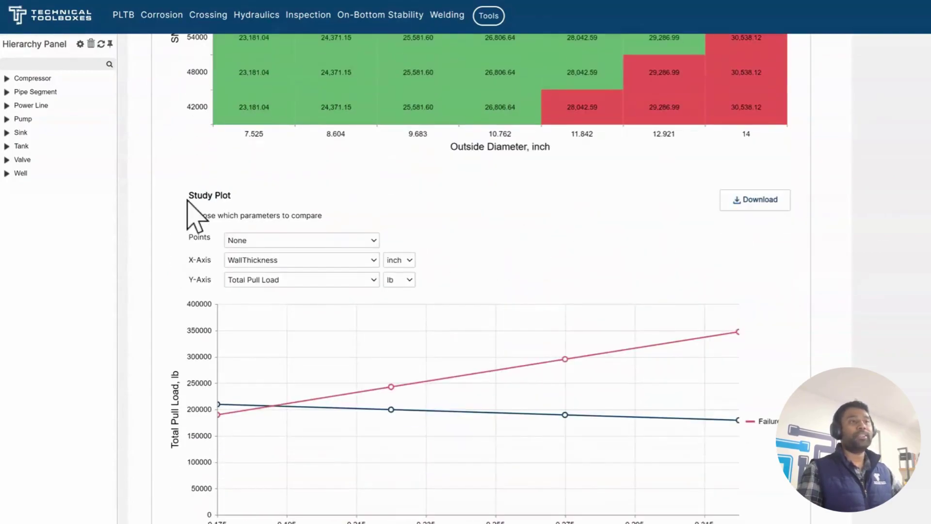
scroll(505, 217, "down", 1)
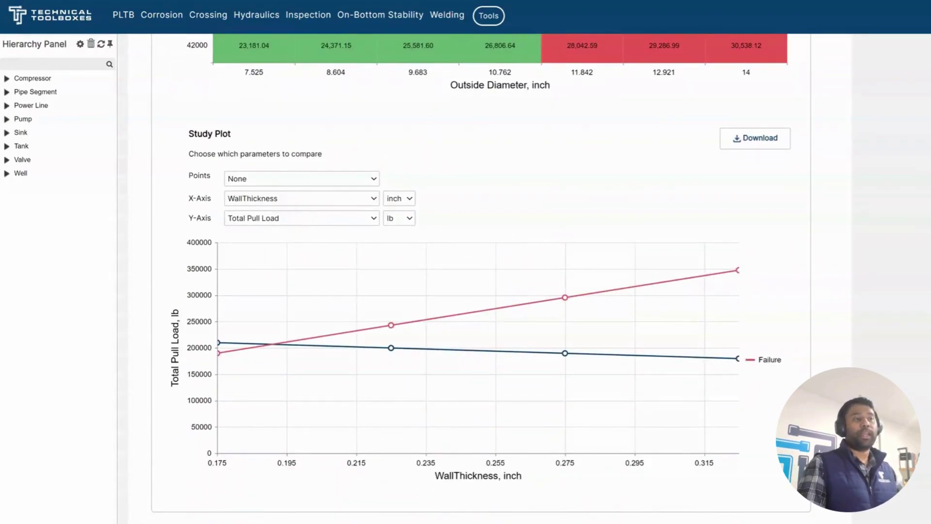
left_click(265, 208)
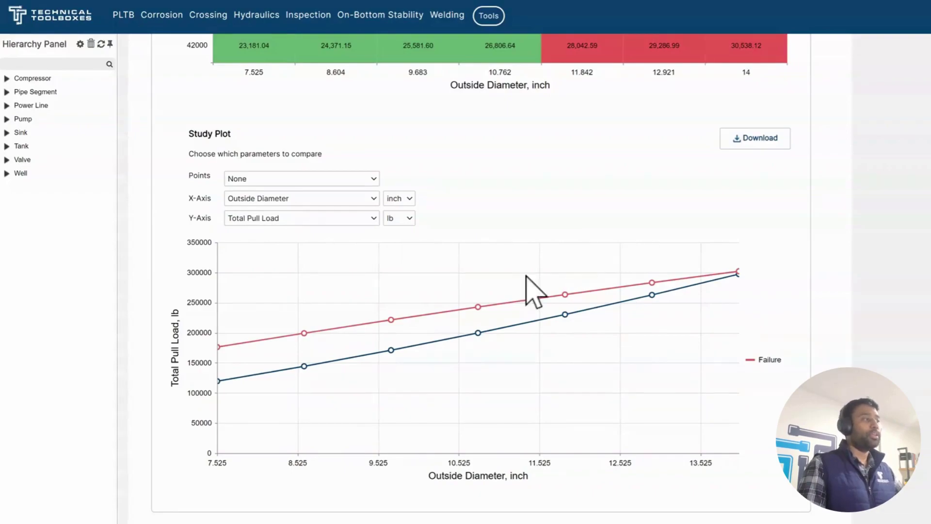
mouse_move(679, 282)
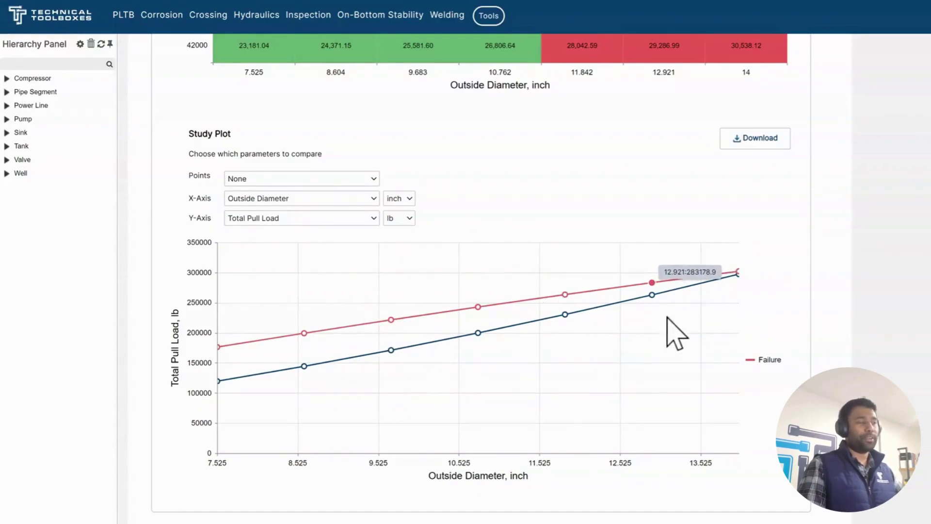
mouse_move(245, 385)
mouse_move(670, 353)
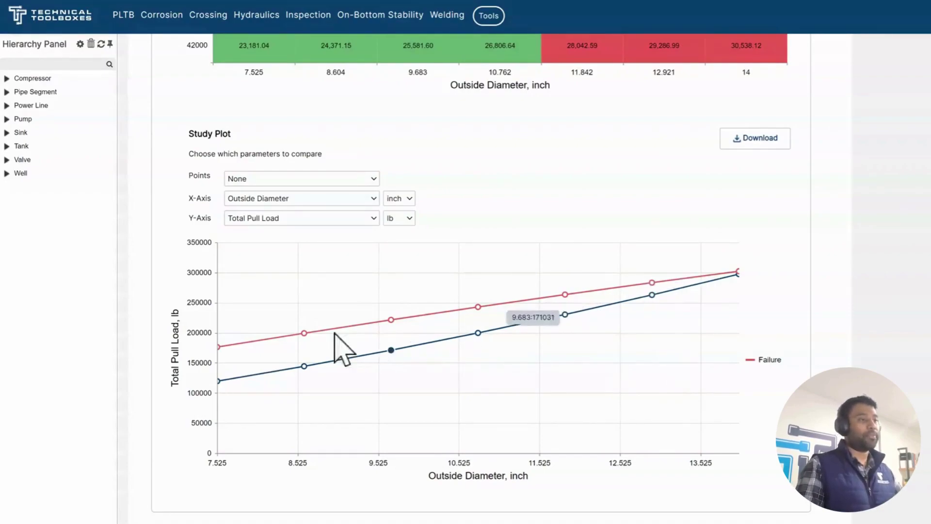
mouse_move(743, 284)
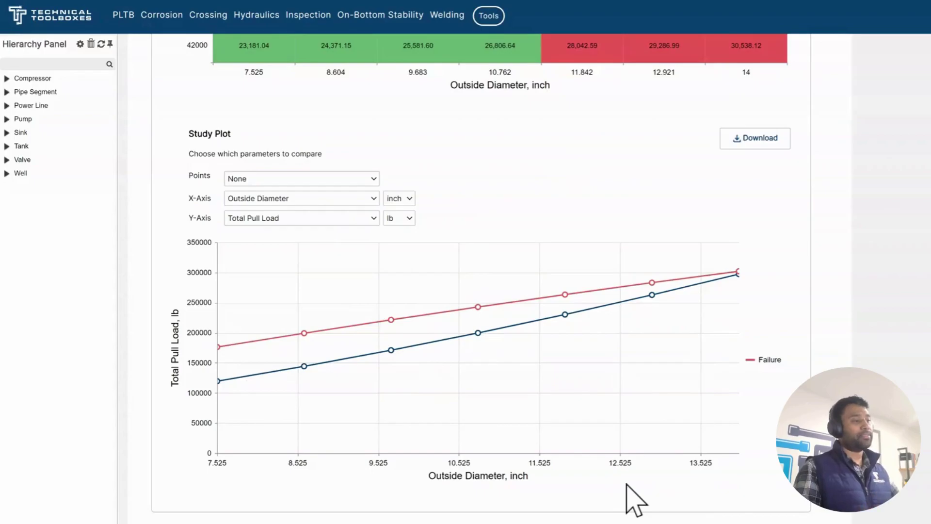
Return to the case's HDD Powertool inputs for pull load and maximum allowable pull force.
scroll(706, 440, "up", 5)
scroll(706, 440, "up", 13)
mouse_move(288, 134)
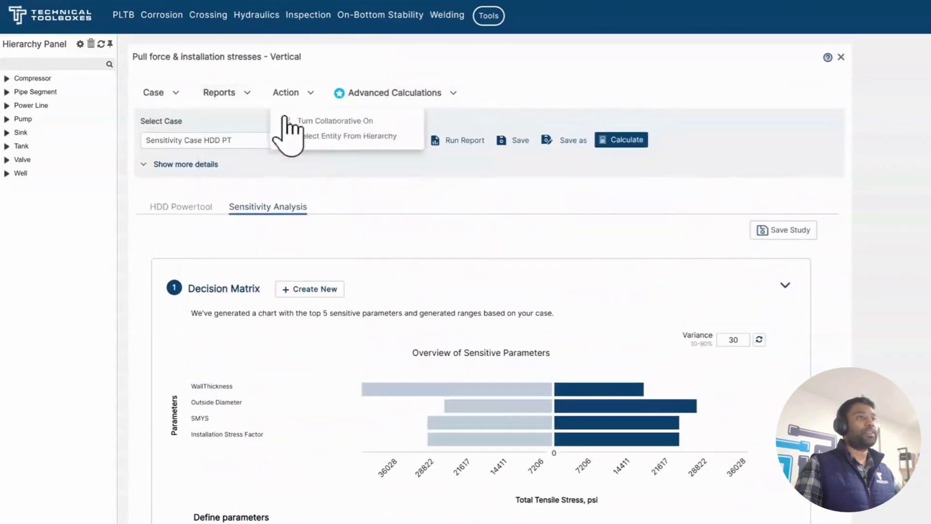
left_click(180, 207)
scroll(412, 281, "down", 1)
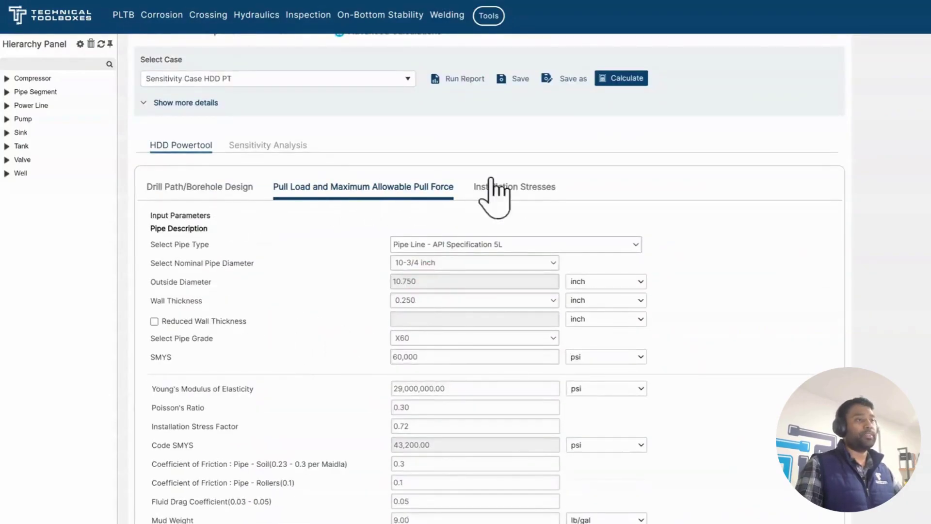
Return to the sensitivity analysis and set the study plot to Point C with Tensile Stress on the Y-axis.
left_click(305, 148)
scroll(654, 308, "down", 15)
scroll(649, 309, "down", 5)
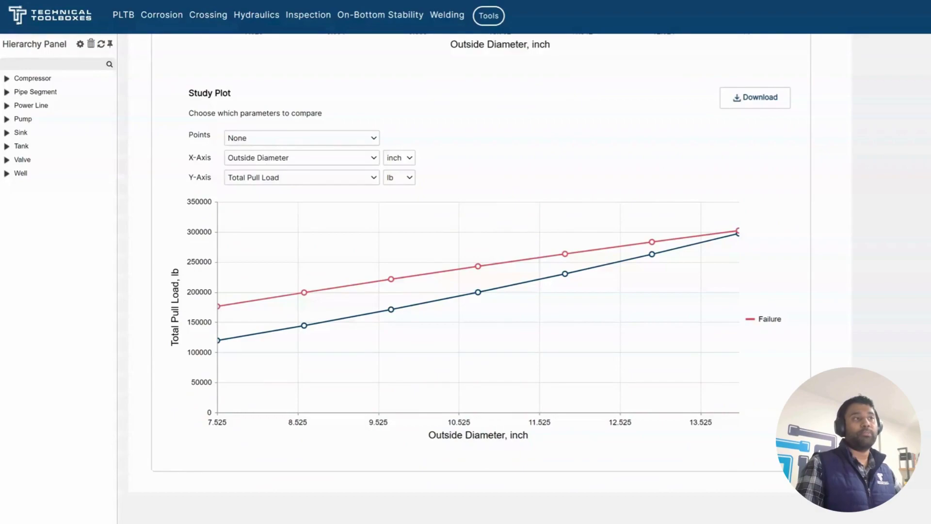
left_click(320, 158)
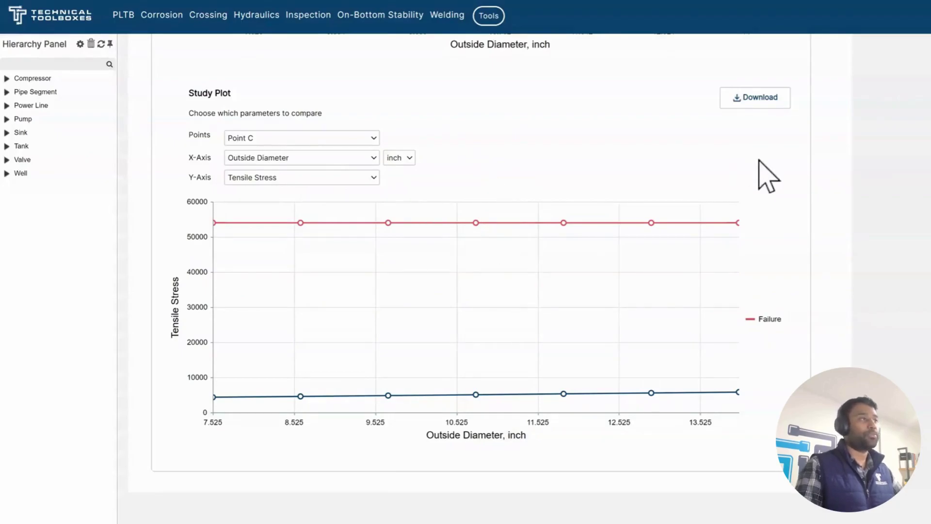
Look back over the heat map and study summary, and save the sensitivity study.
scroll(782, 210, "up", 3)
scroll(766, 252, "up", 2)
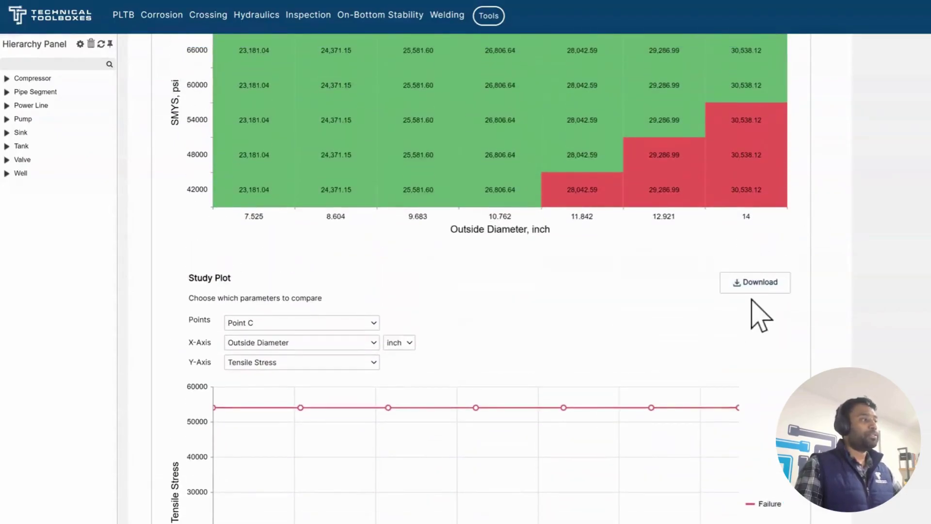
scroll(775, 306, "up", 4)
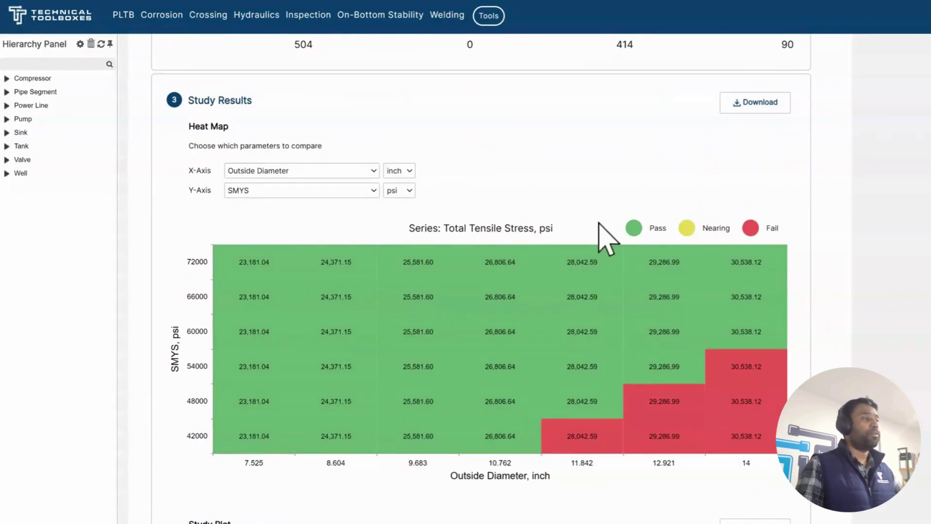
scroll(686, 216, "up", 2)
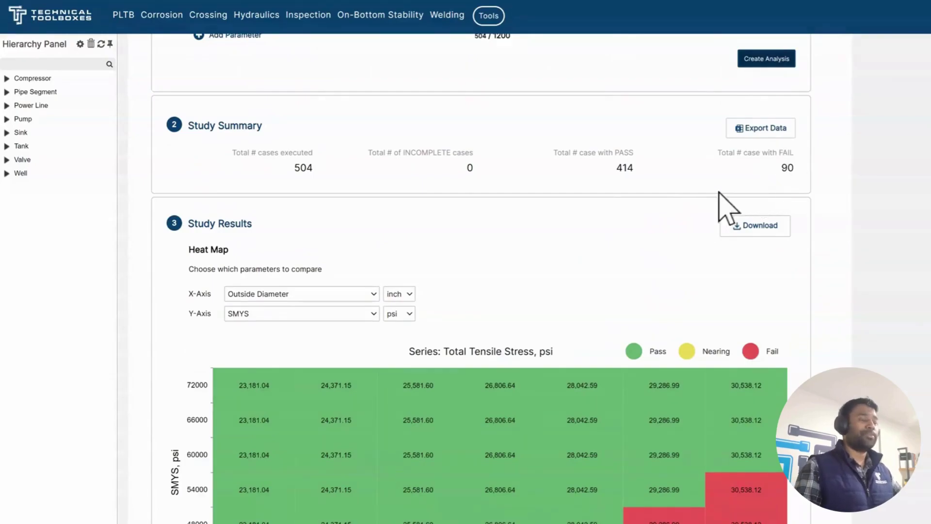
scroll(650, 227, "up", 3)
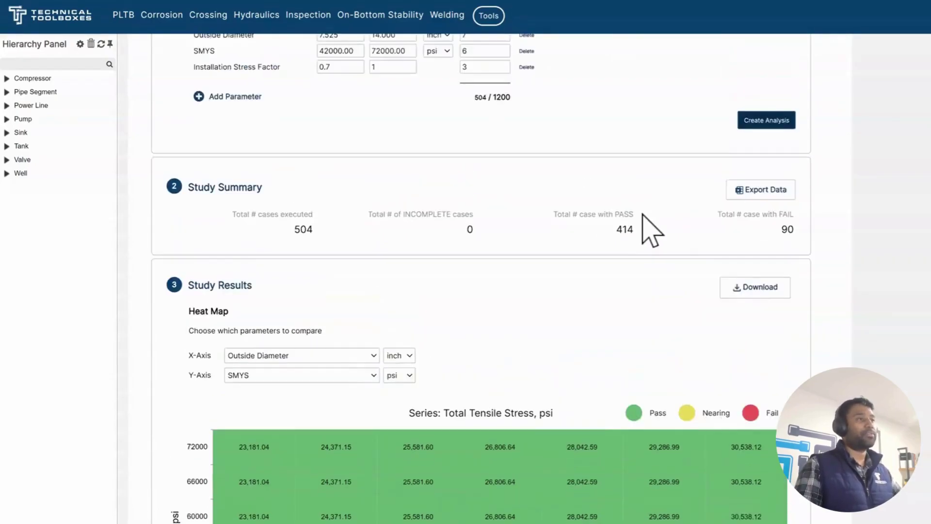
scroll(652, 230, "up", 10)
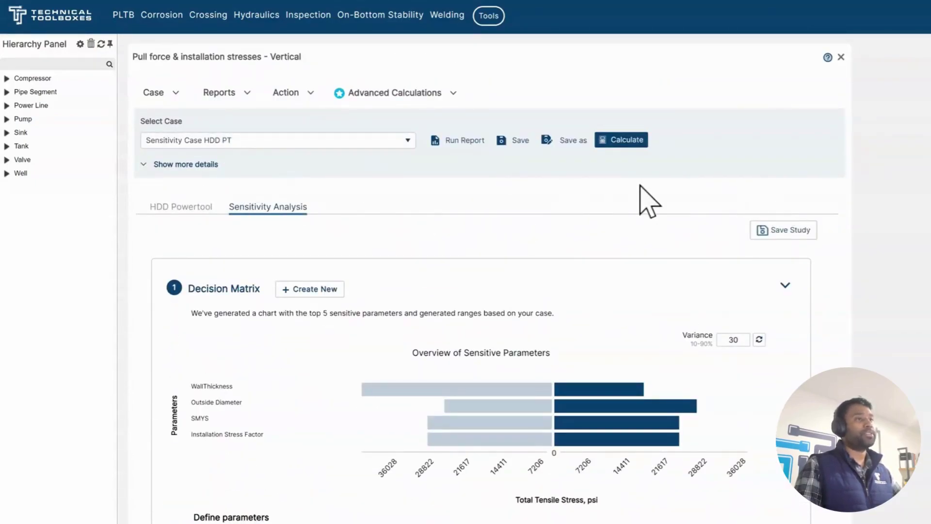
left_click(778, 234)
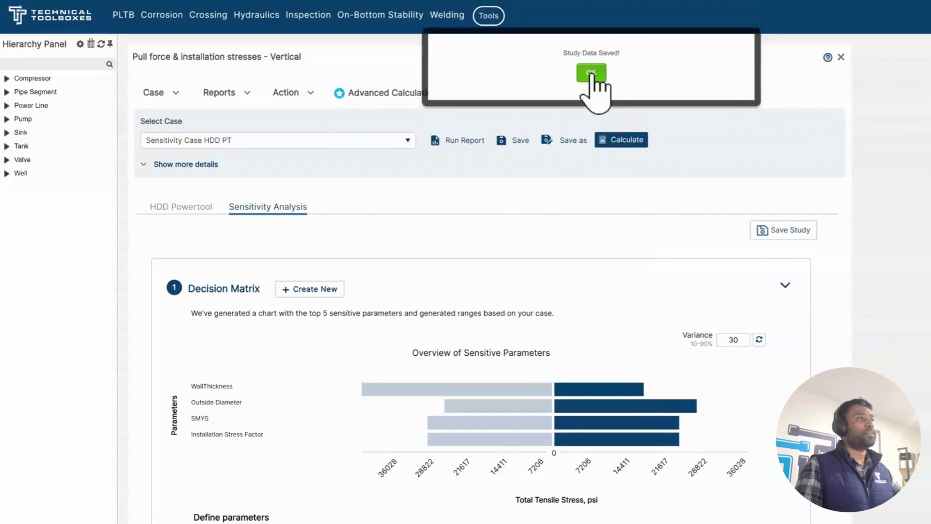
left_click(591, 74)
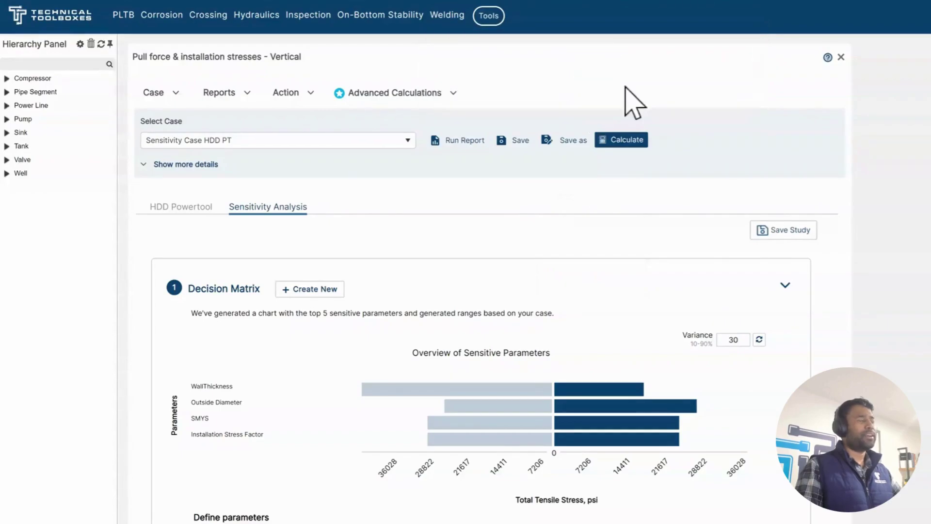
Return to the HDD Powertool inputs and save the Sensitivity Case HDD PT case.
left_click(181, 206)
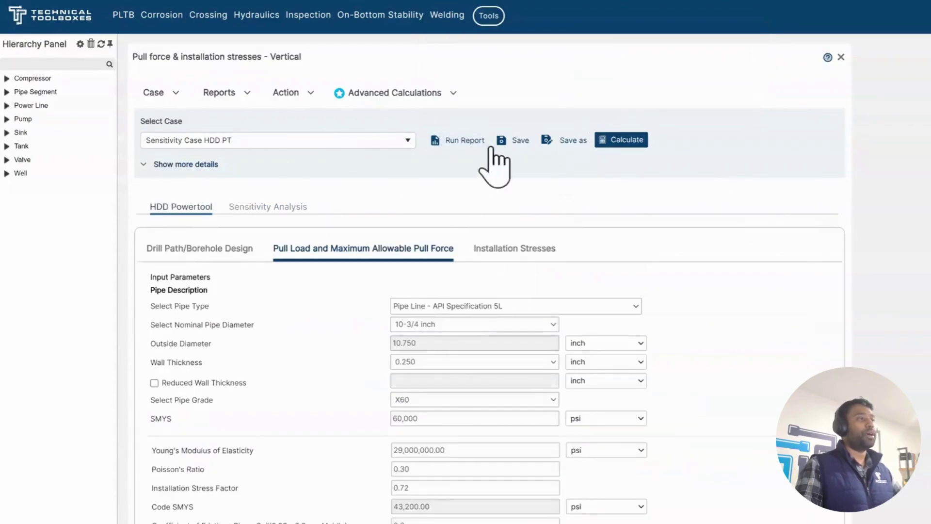
left_click(511, 142)
left_click(591, 76)
left_click(586, 74)
Switch to the Test Case 2 Flip V &H case and reload Sensitivity Case HDD PT.
left_click(257, 142)
left_click(194, 255)
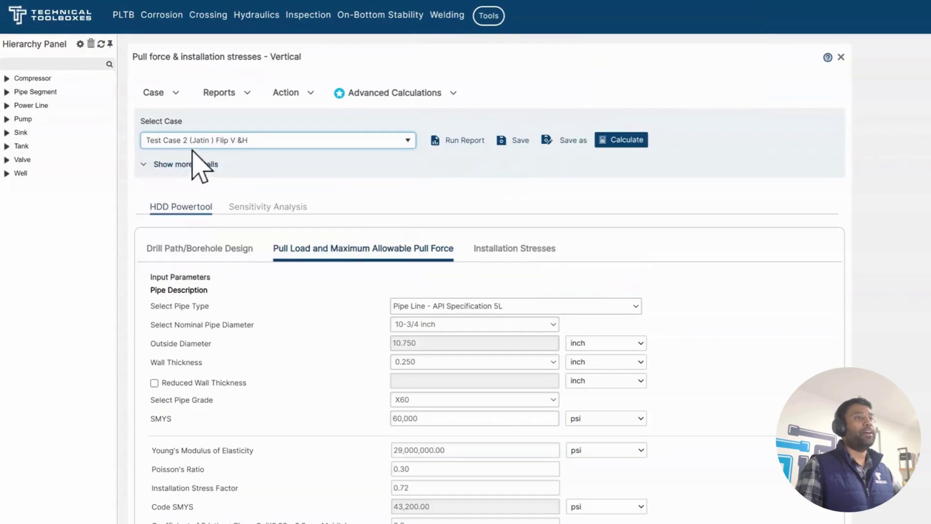
left_click(210, 143)
left_click(198, 205)
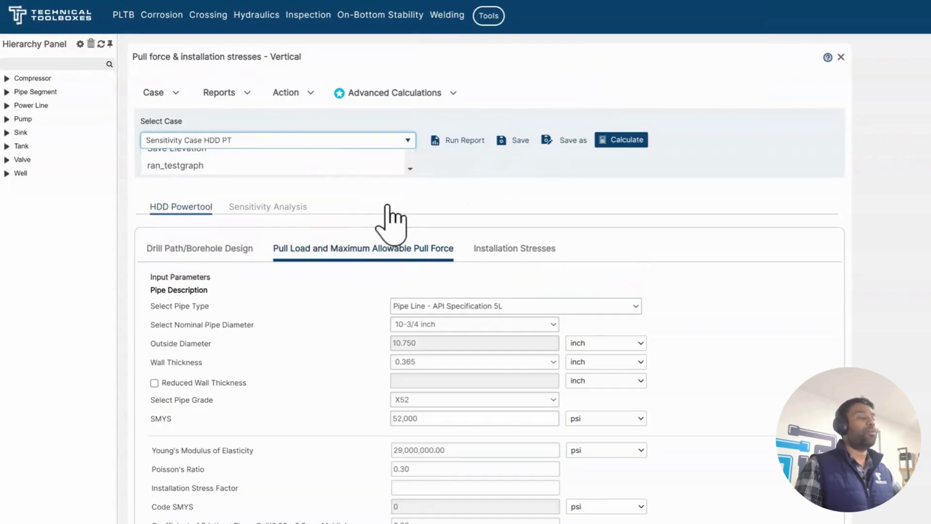
Open the reloaded case's sensitivity analysis and check the saved study's decision matrix and parameters.
left_click(290, 210)
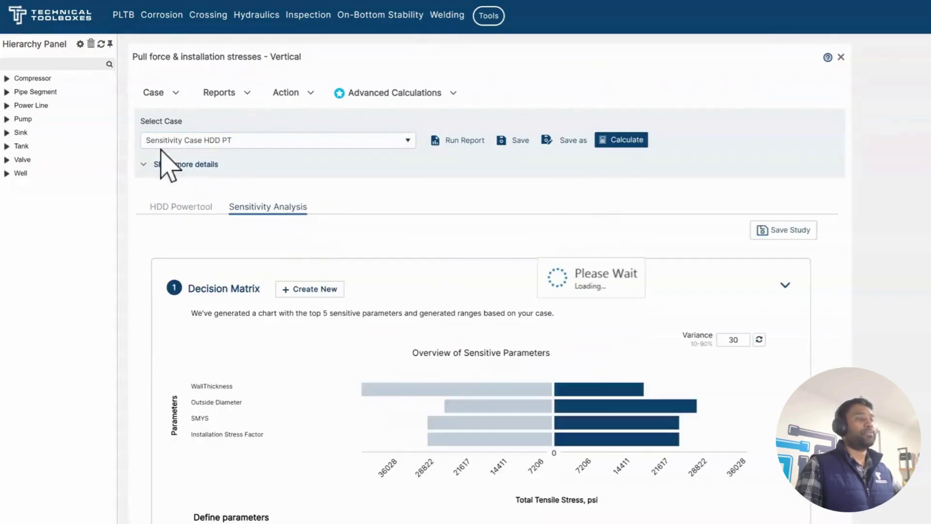
scroll(409, 231, "down", 5)
scroll(409, 228, "up", 6)
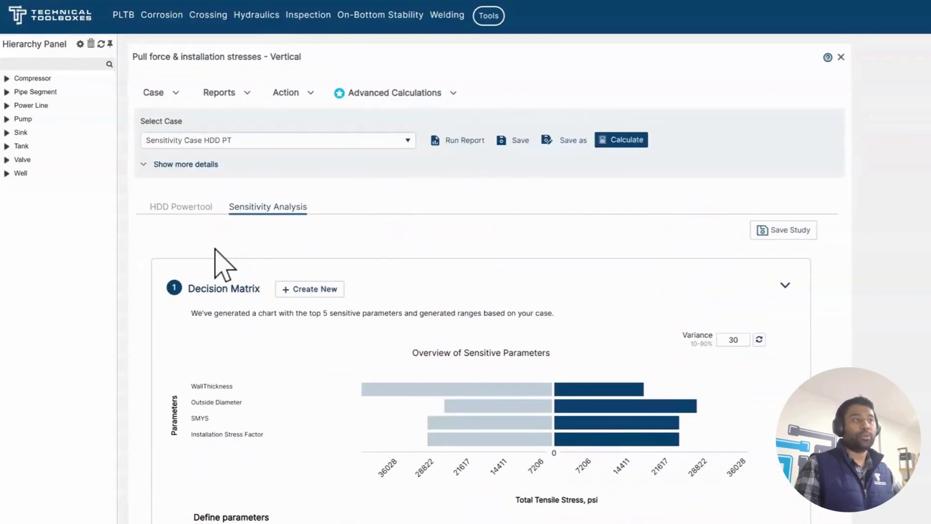